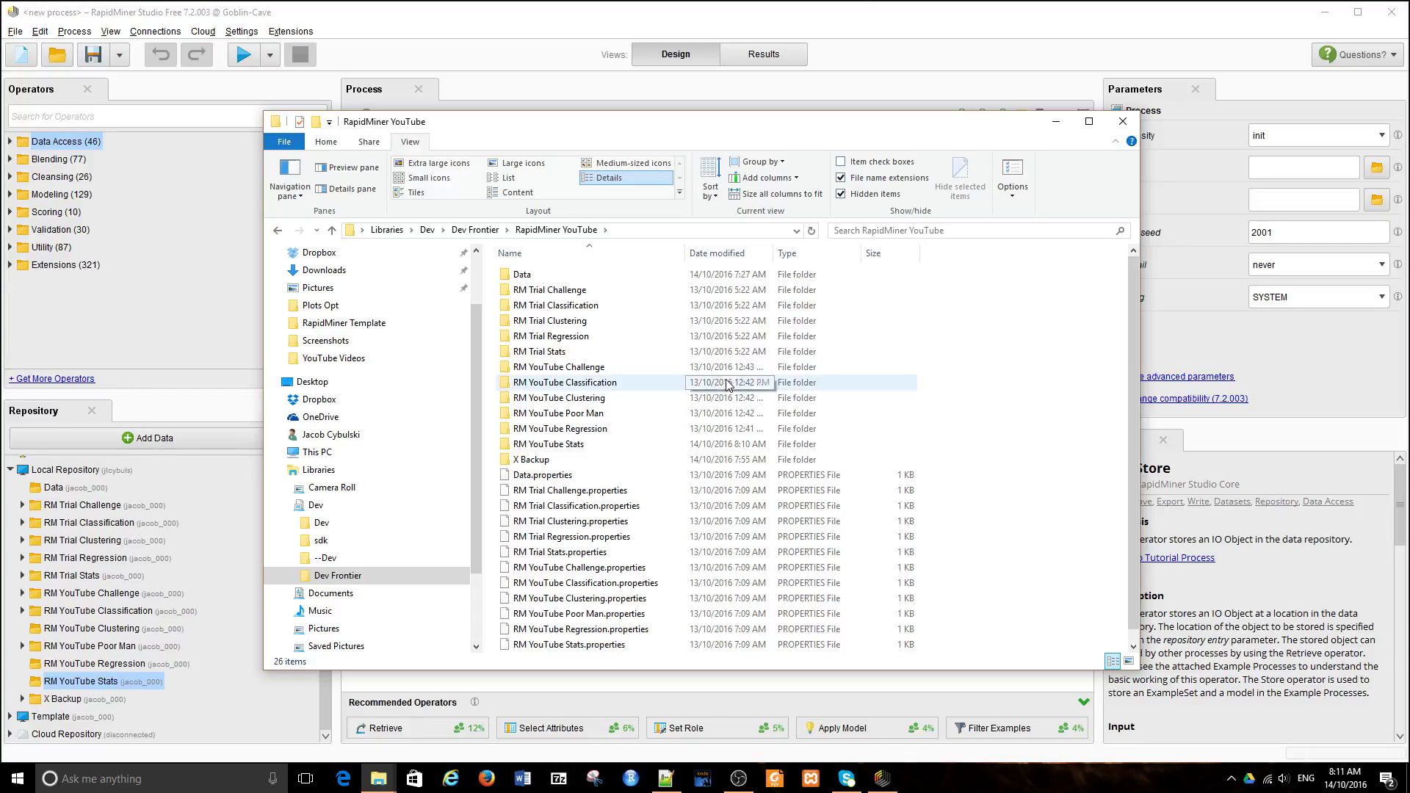
Locate student-mat.csv in the RapidMiner YouTube Data folder, then switch back to RapidMiner
{"action": "double_click", "coordinate": [521, 276]}
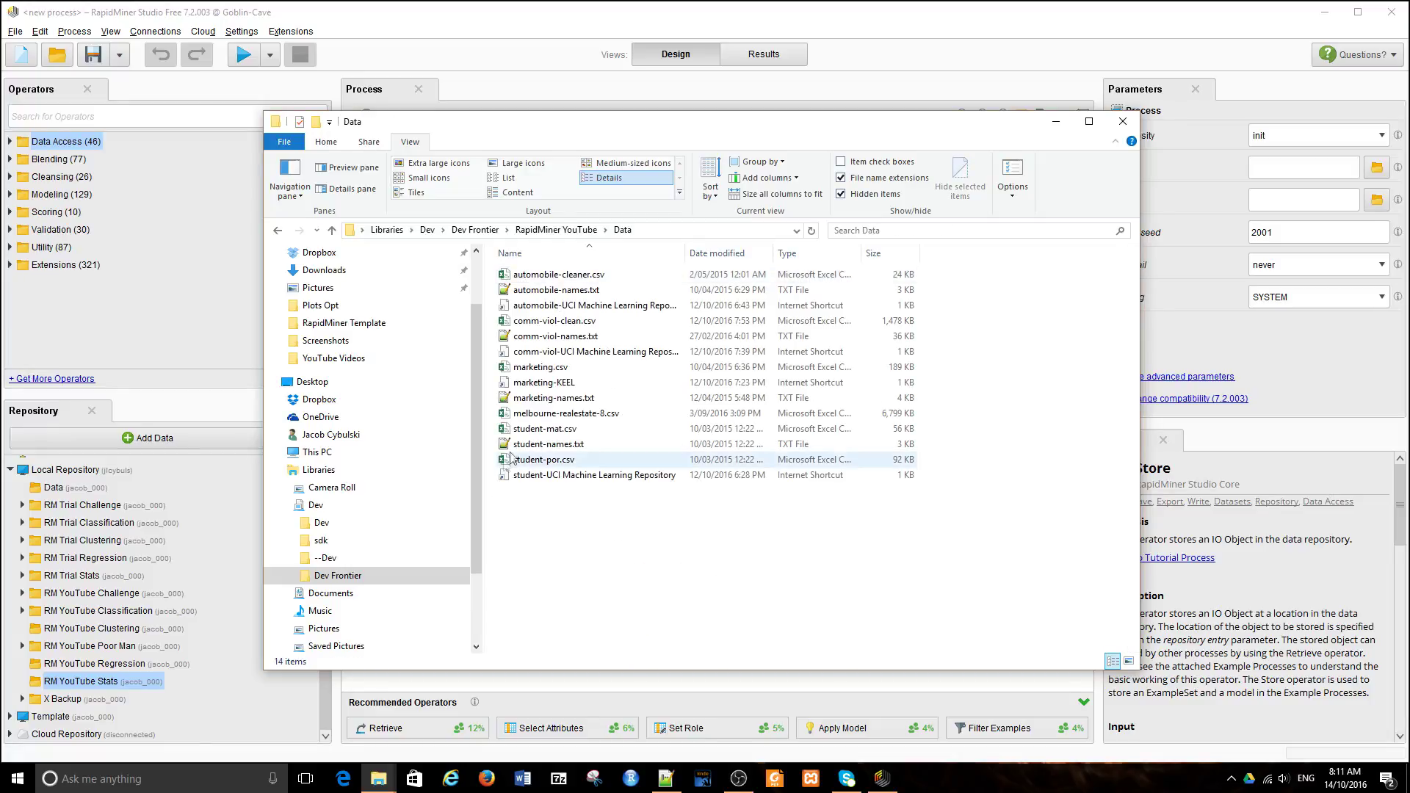
{"action": "left_click", "coordinate": [530, 432]}
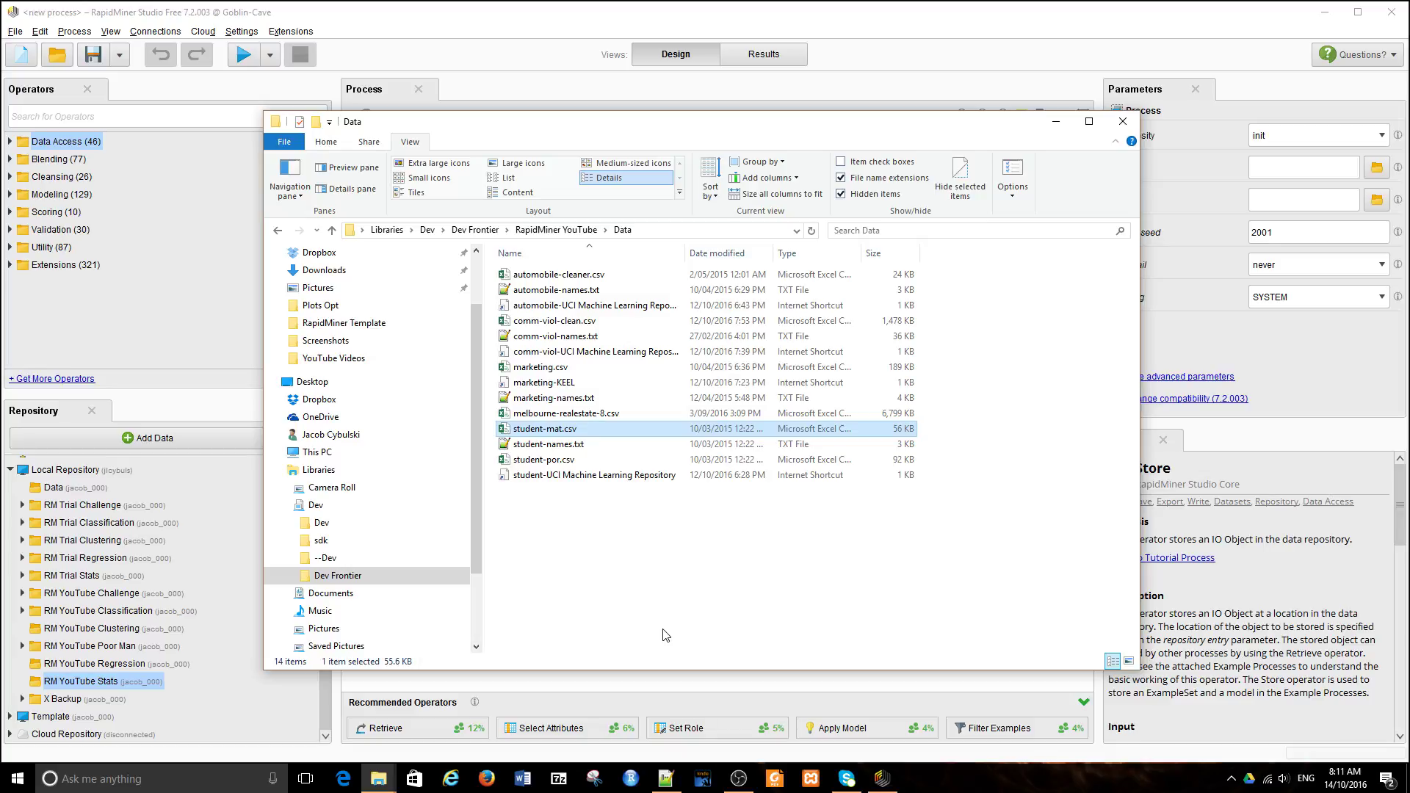
{"action": "left_click", "coordinate": [481, 18]}
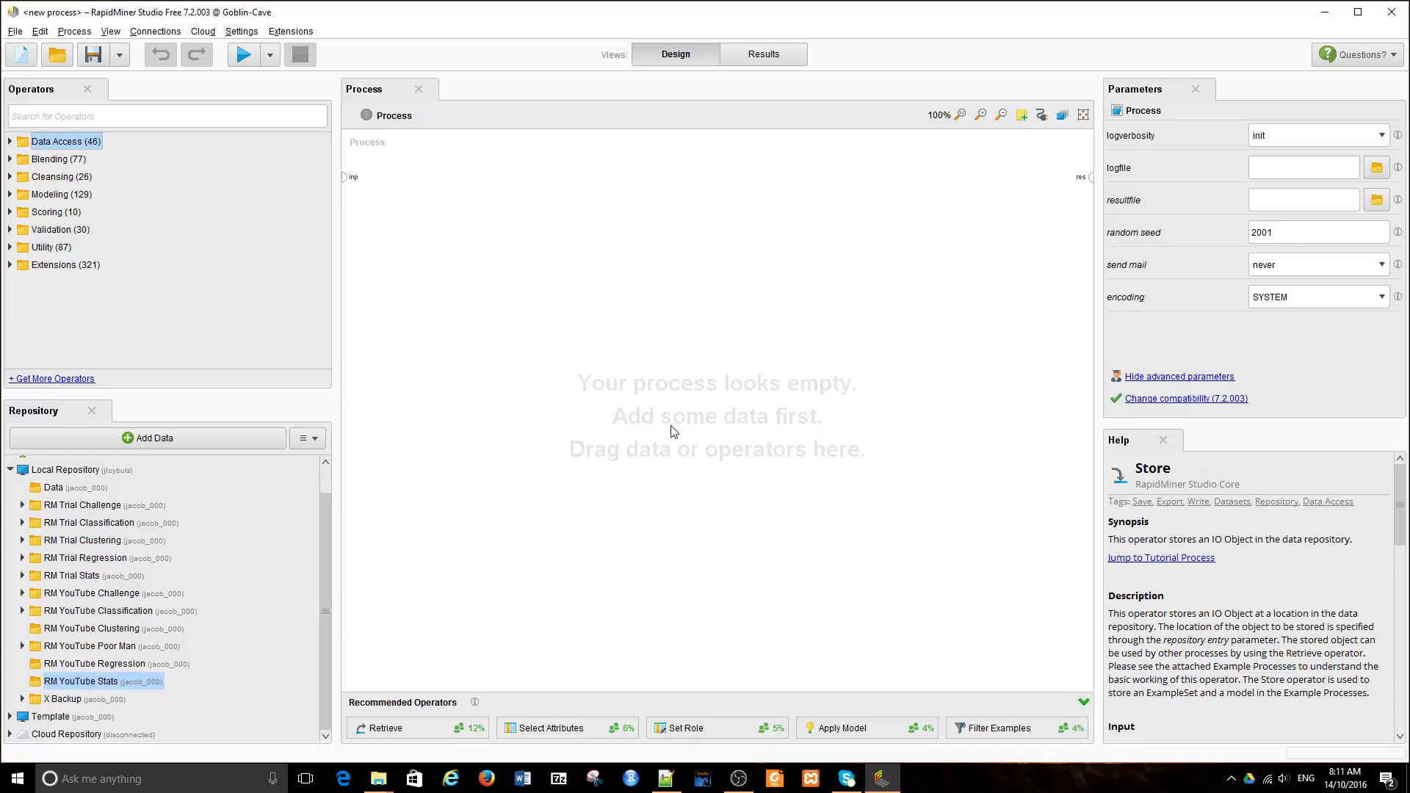
Place a Read CSV operator from Data Access > Files > Read, linked straight to the result port
{"action": "left_click", "coordinate": [9, 142]}
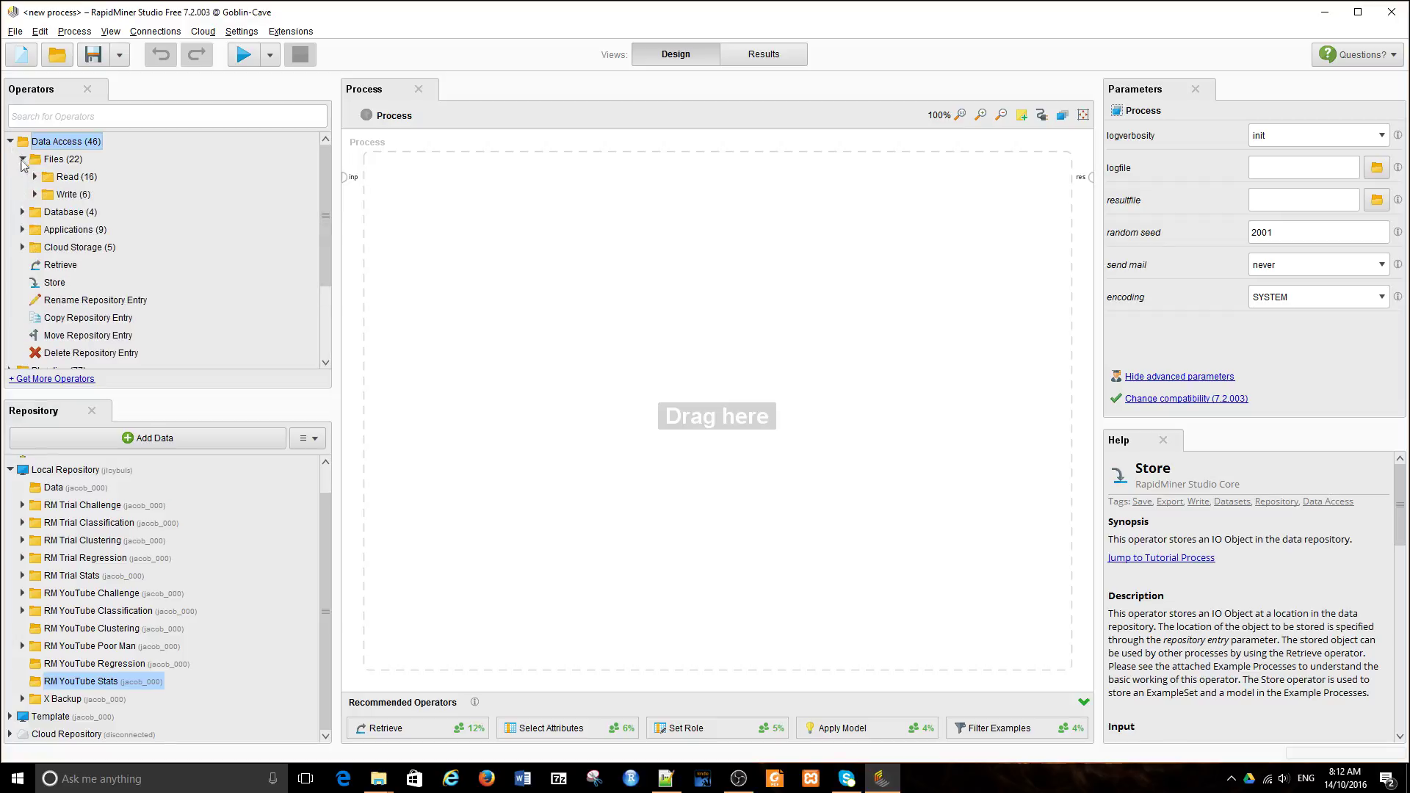
{"action": "left_click", "coordinate": [34, 177]}
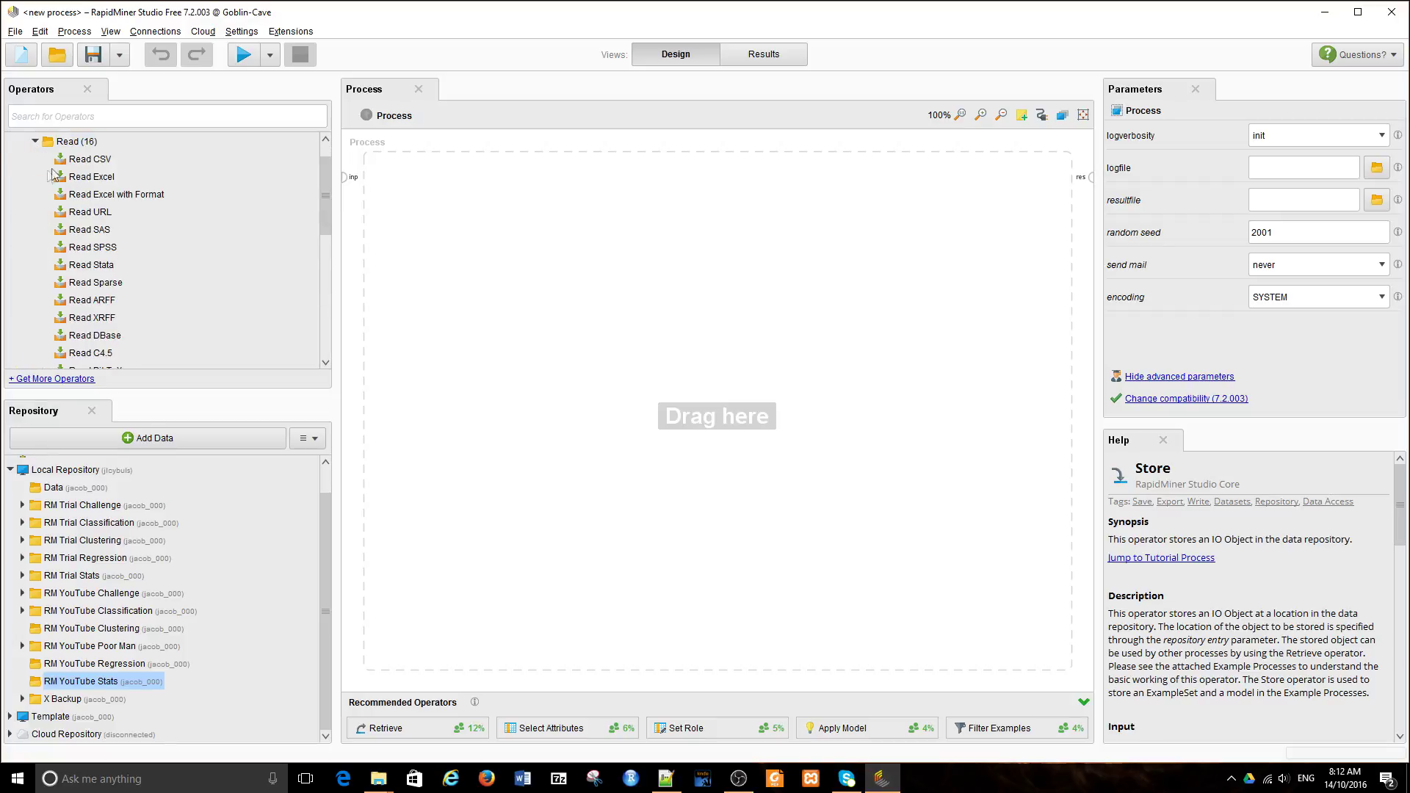
{"action": "left_click", "coordinate": [93, 163]}
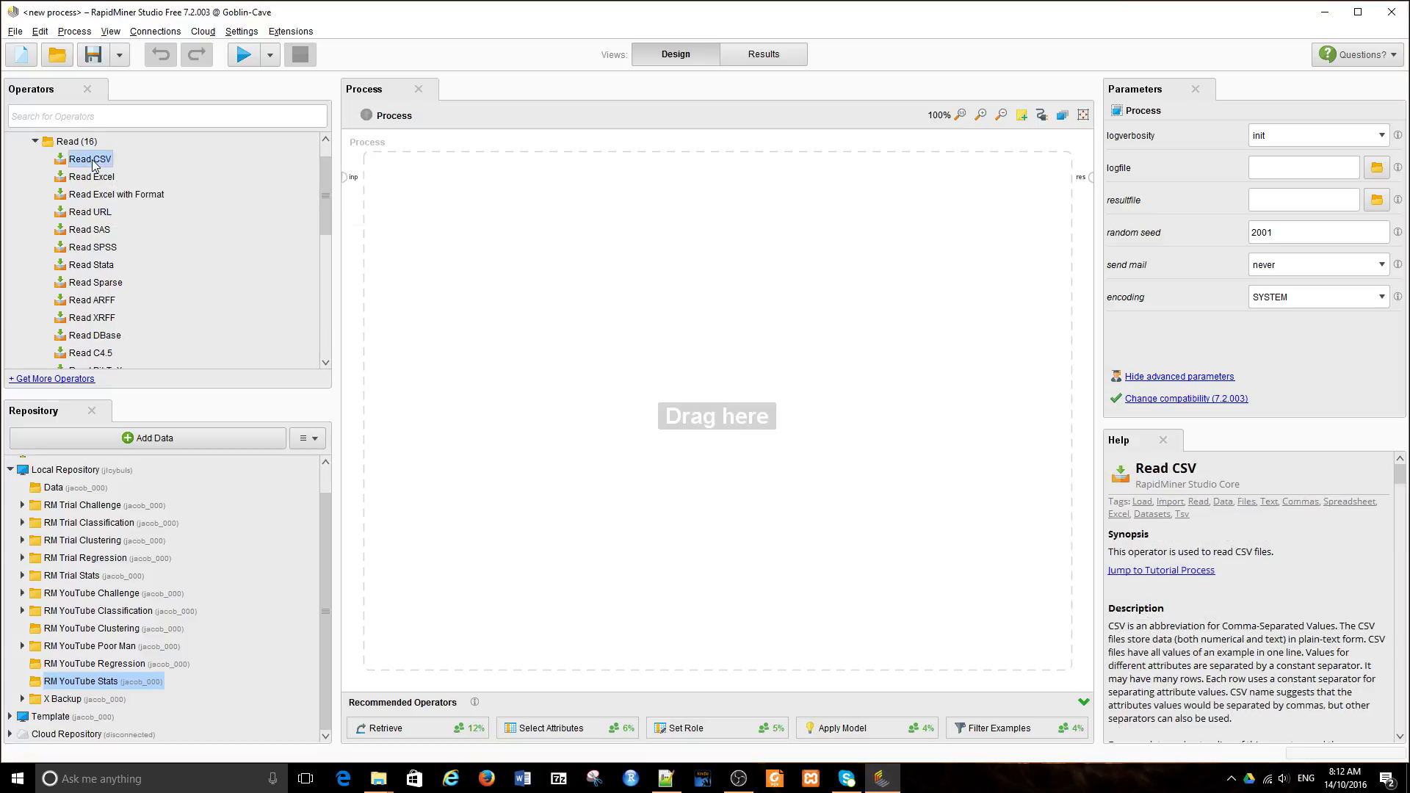
{"action": "left_click_drag", "start_coordinate": [93, 163], "coordinate": [1092, 187]}
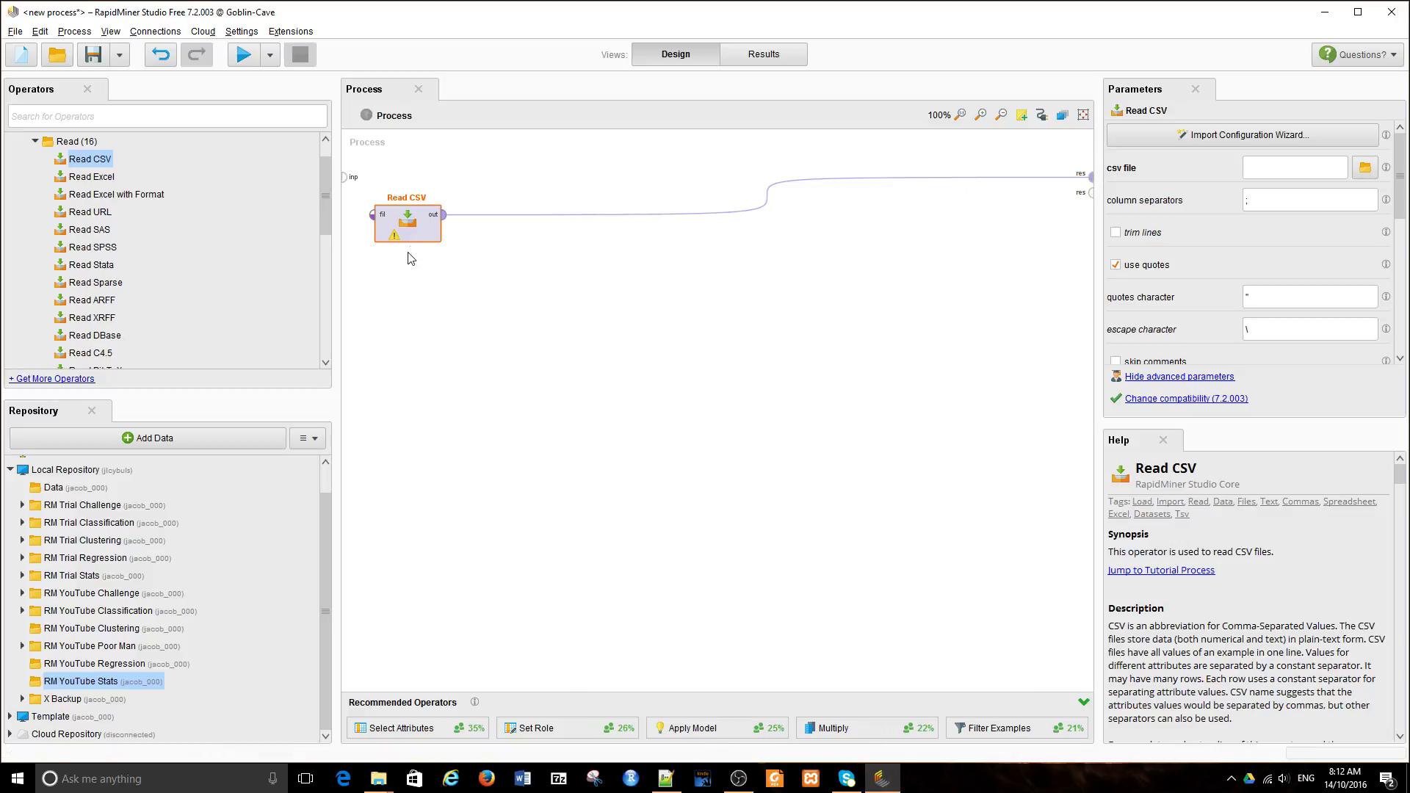
{"action": "left_click_drag", "start_coordinate": [423, 227], "coordinate": [423, 189]}
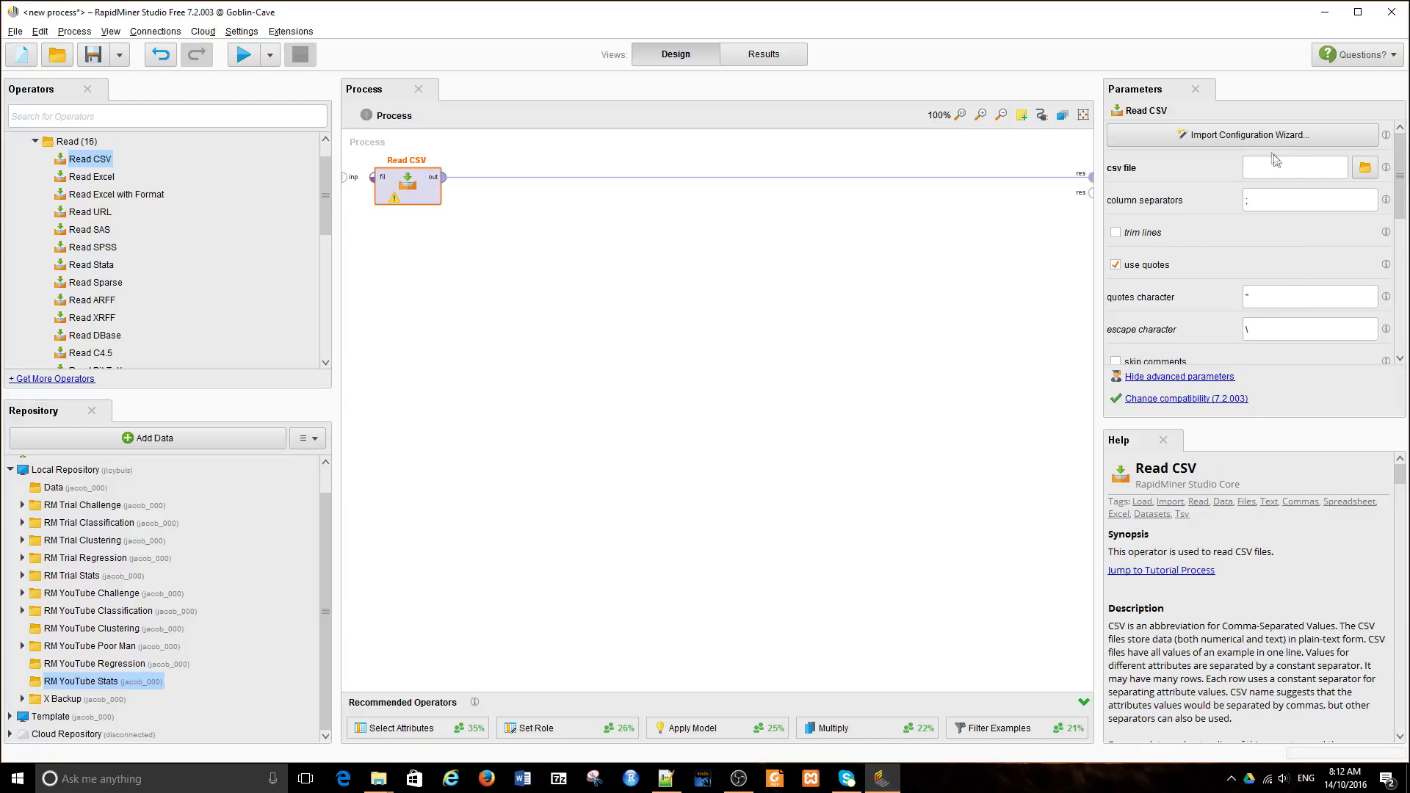
Choose student-mat.csv from RapidMiner YouTube > Data in the Read CSV import wizard
{"action": "left_click", "coordinate": [1224, 139]}
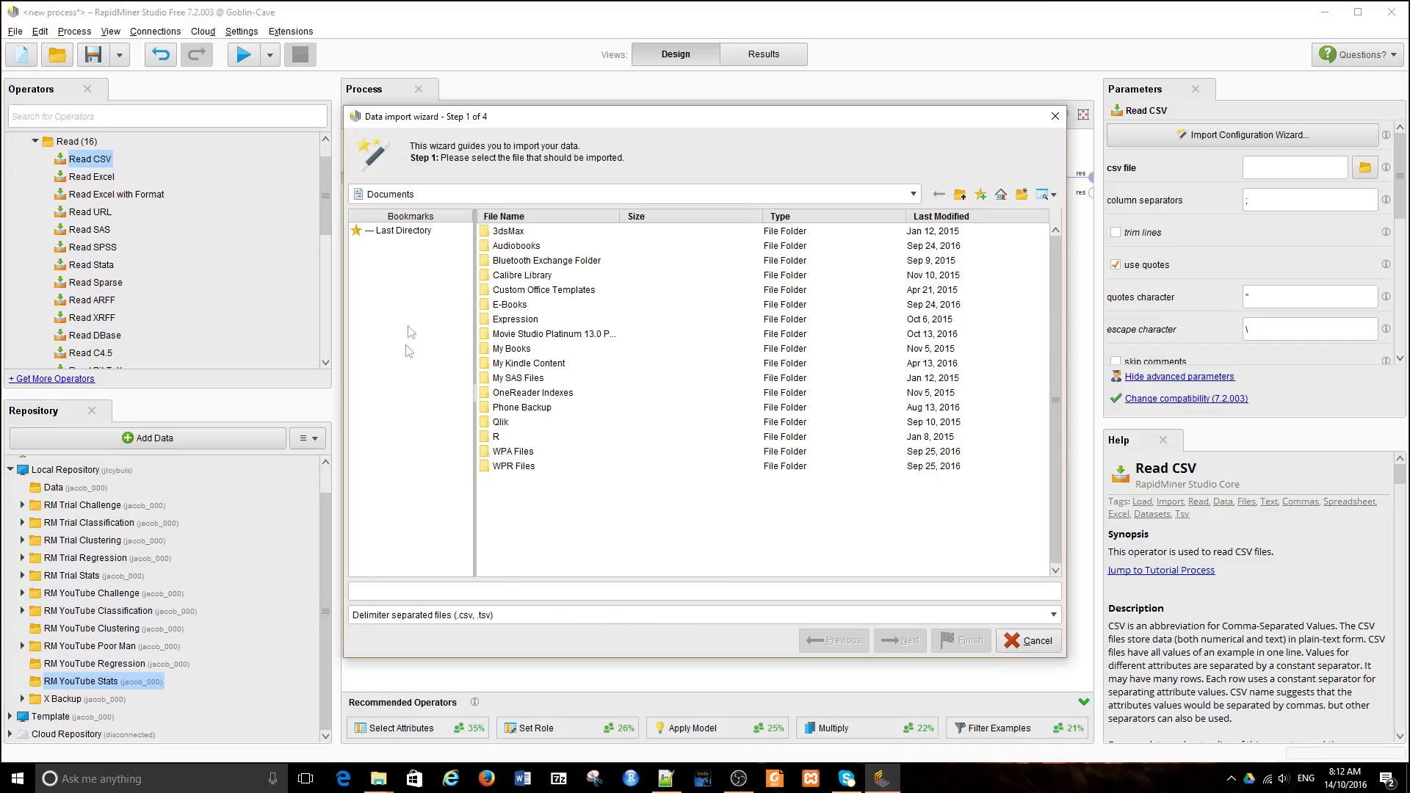
{"action": "left_click", "coordinate": [392, 235]}
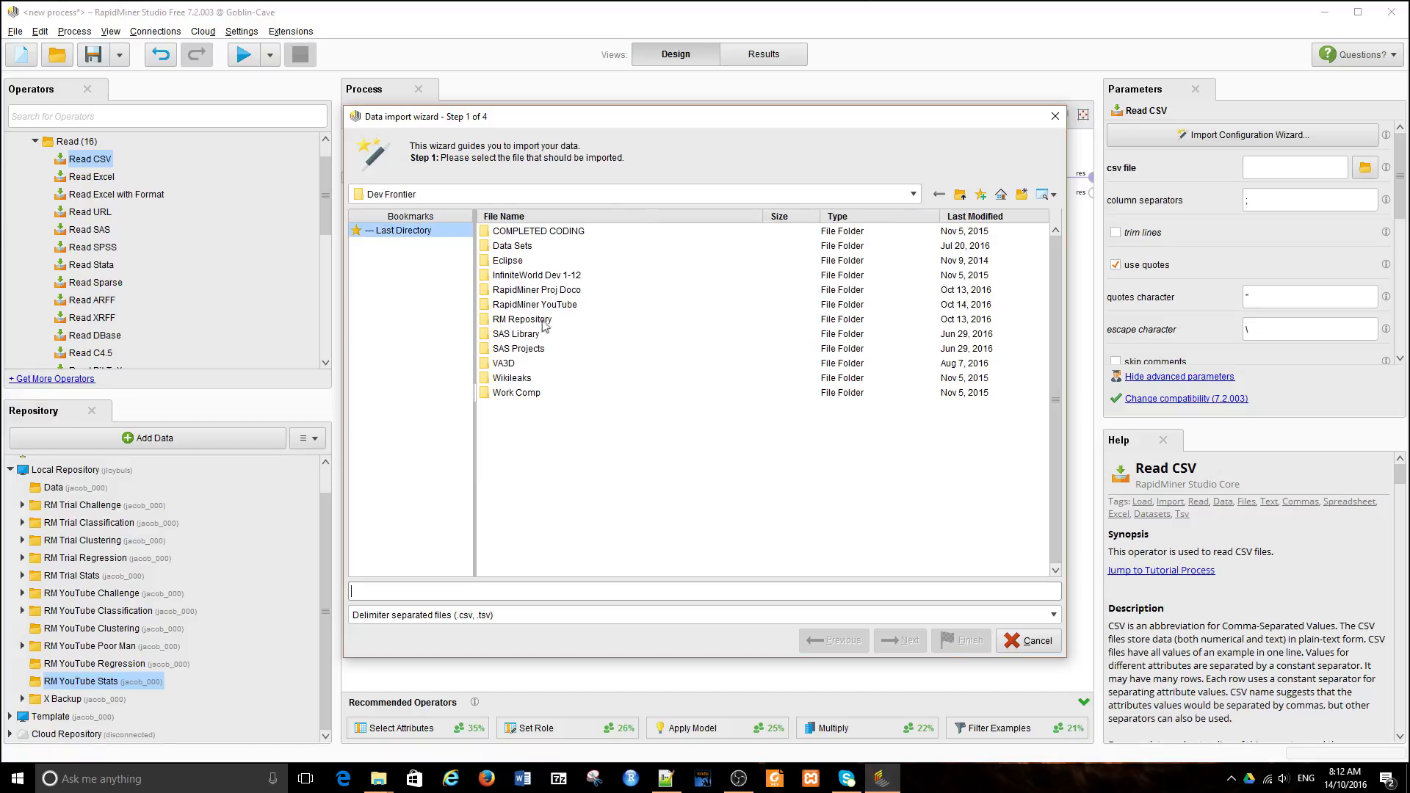
{"action": "double_click", "coordinate": [544, 305]}
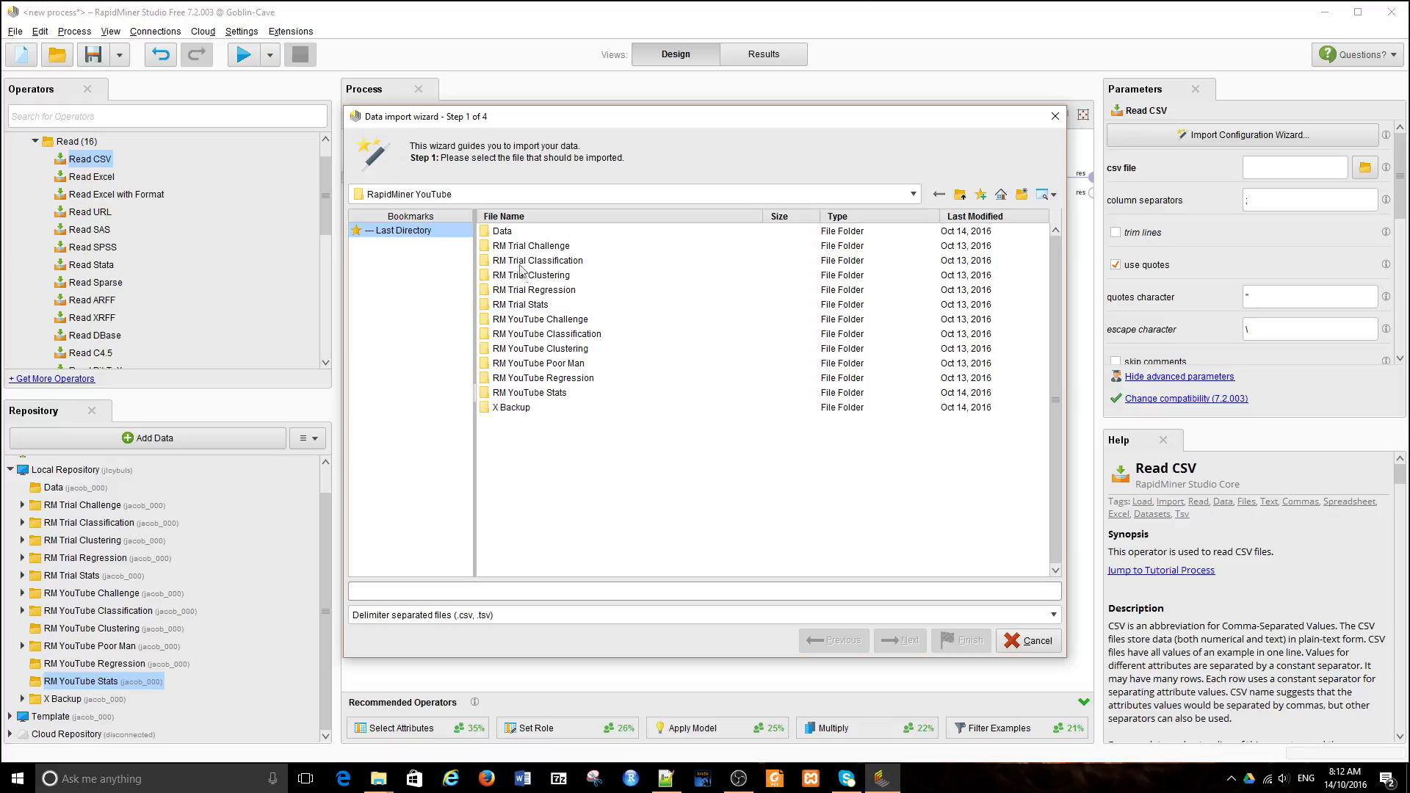
{"action": "double_click", "coordinate": [505, 232]}
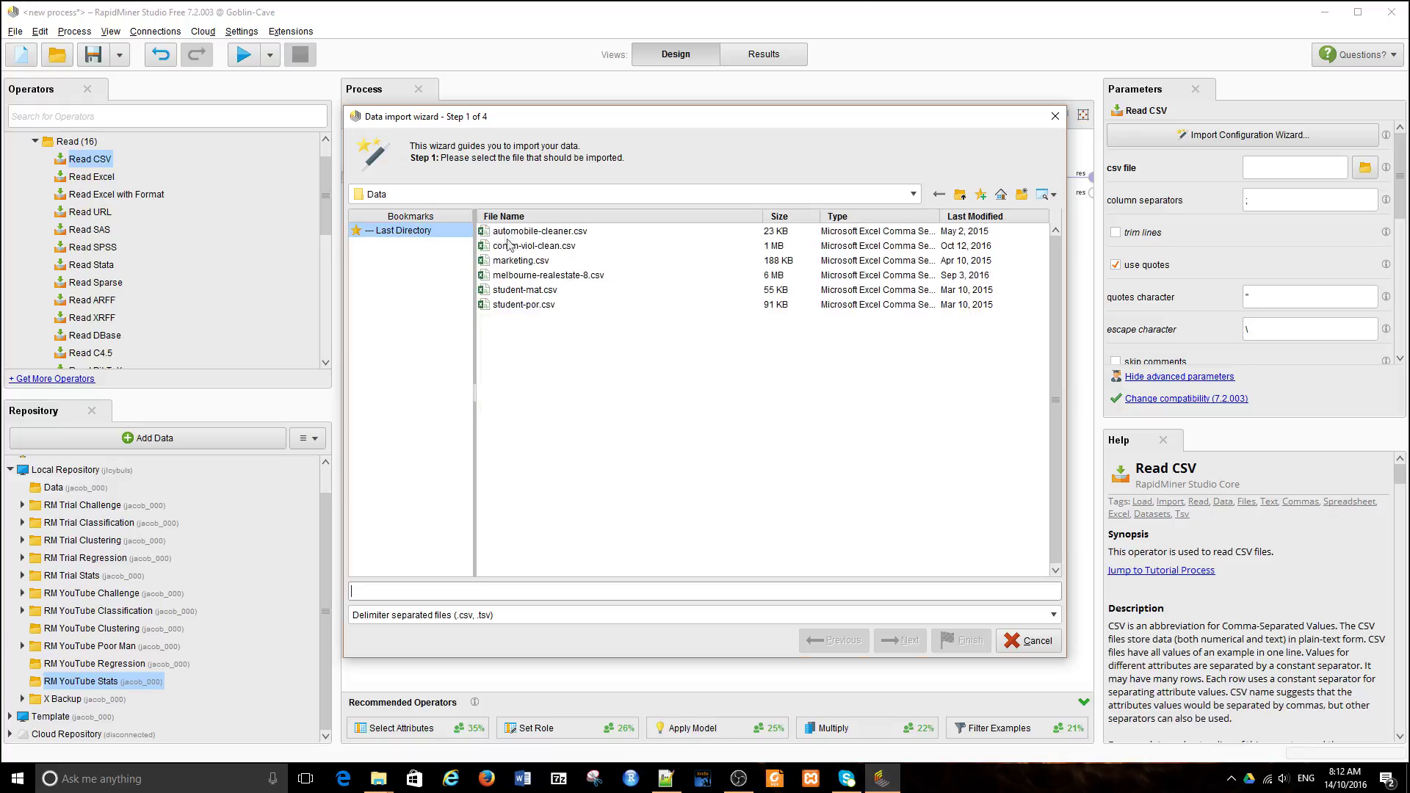
{"action": "left_click", "coordinate": [527, 291]}
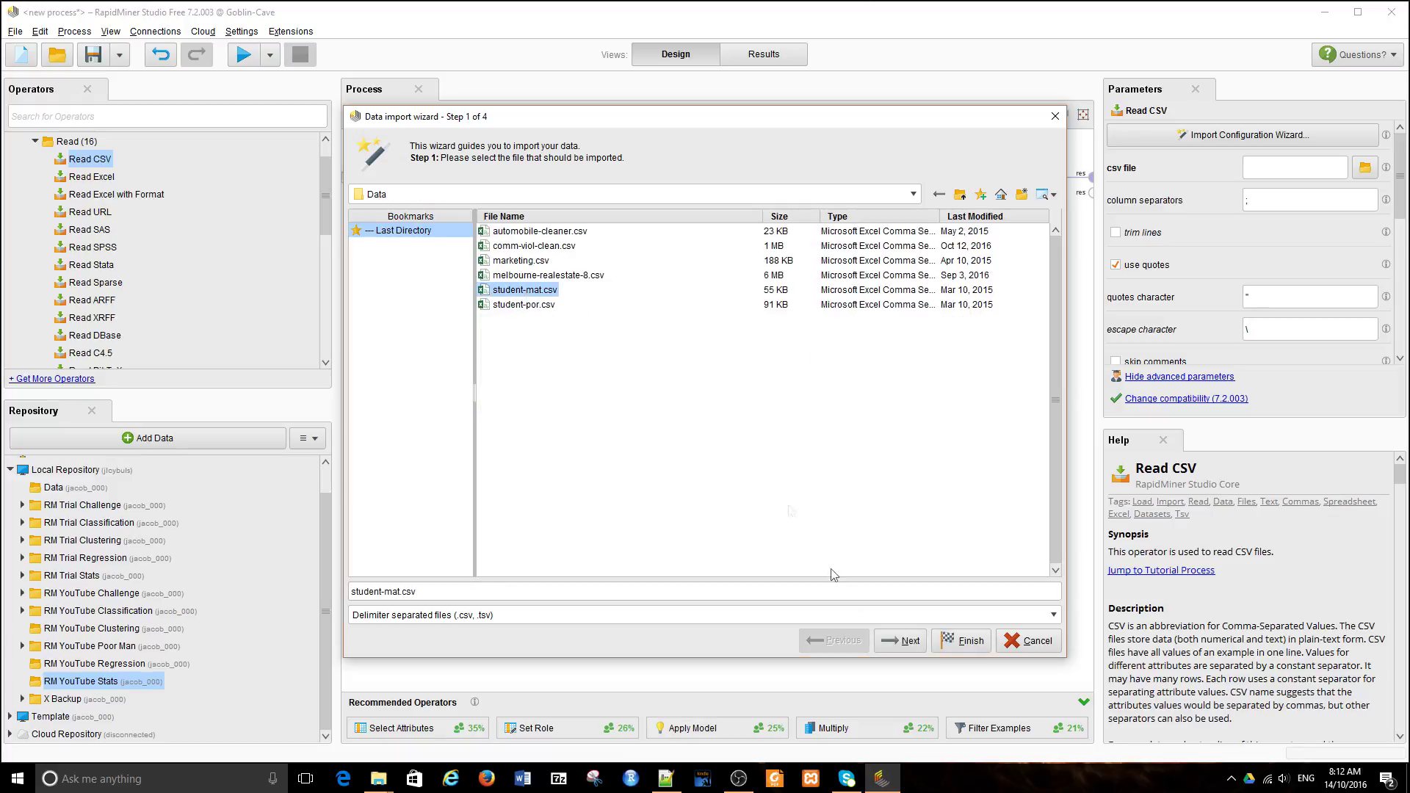
{"action": "left_click", "coordinate": [900, 640]}
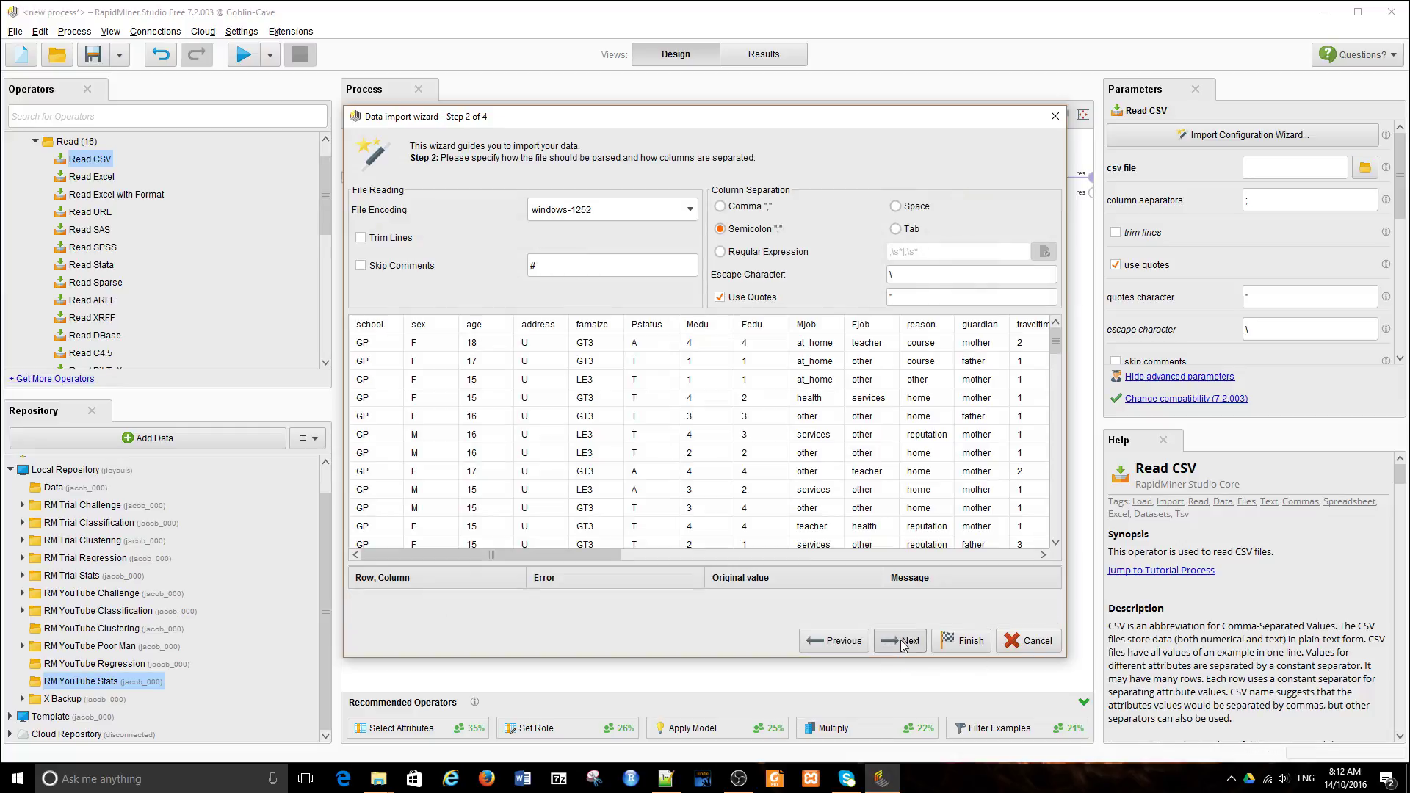
Keep Semicolon as the column separator and advance past annotations to the data type step
{"action": "left_click", "coordinate": [721, 207]}
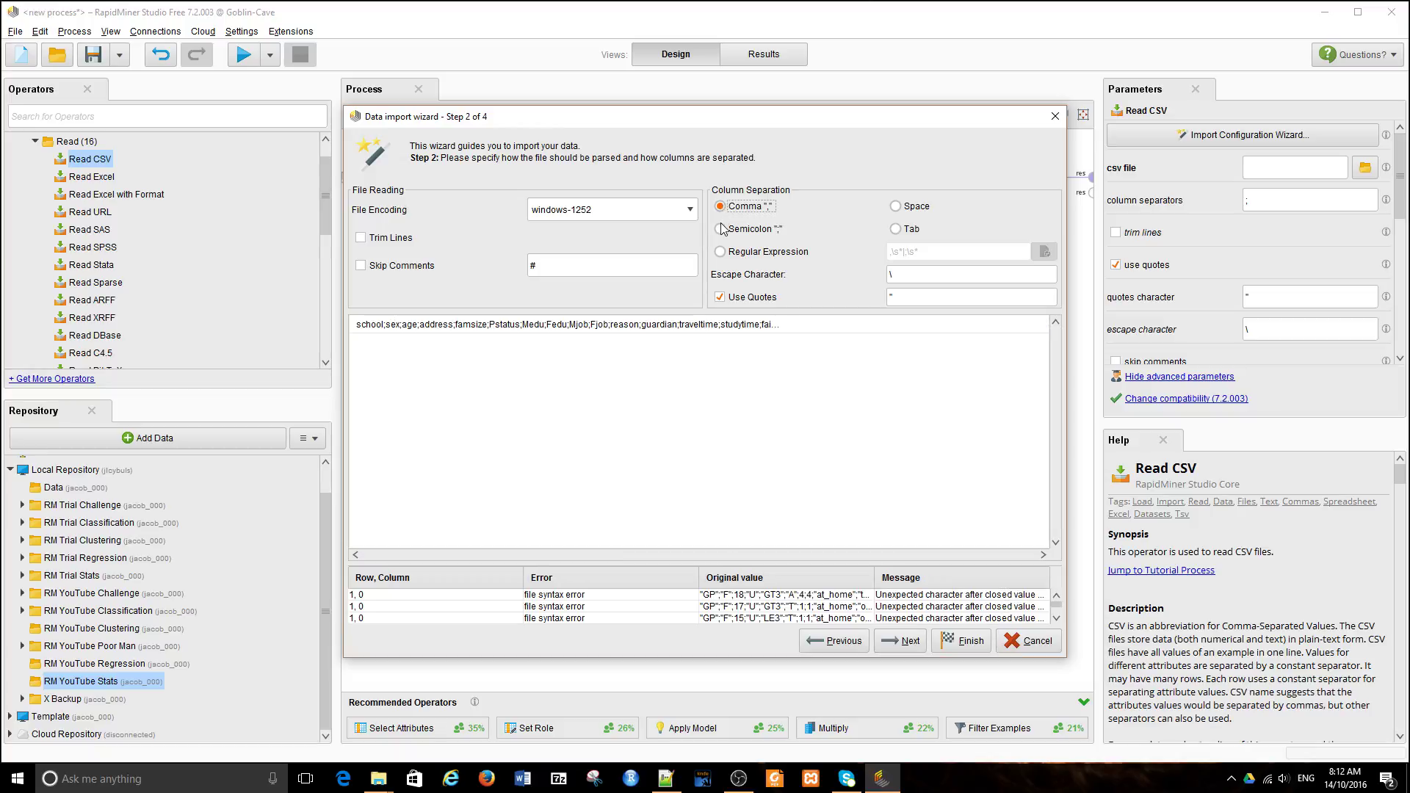
{"action": "left_click", "coordinate": [722, 229]}
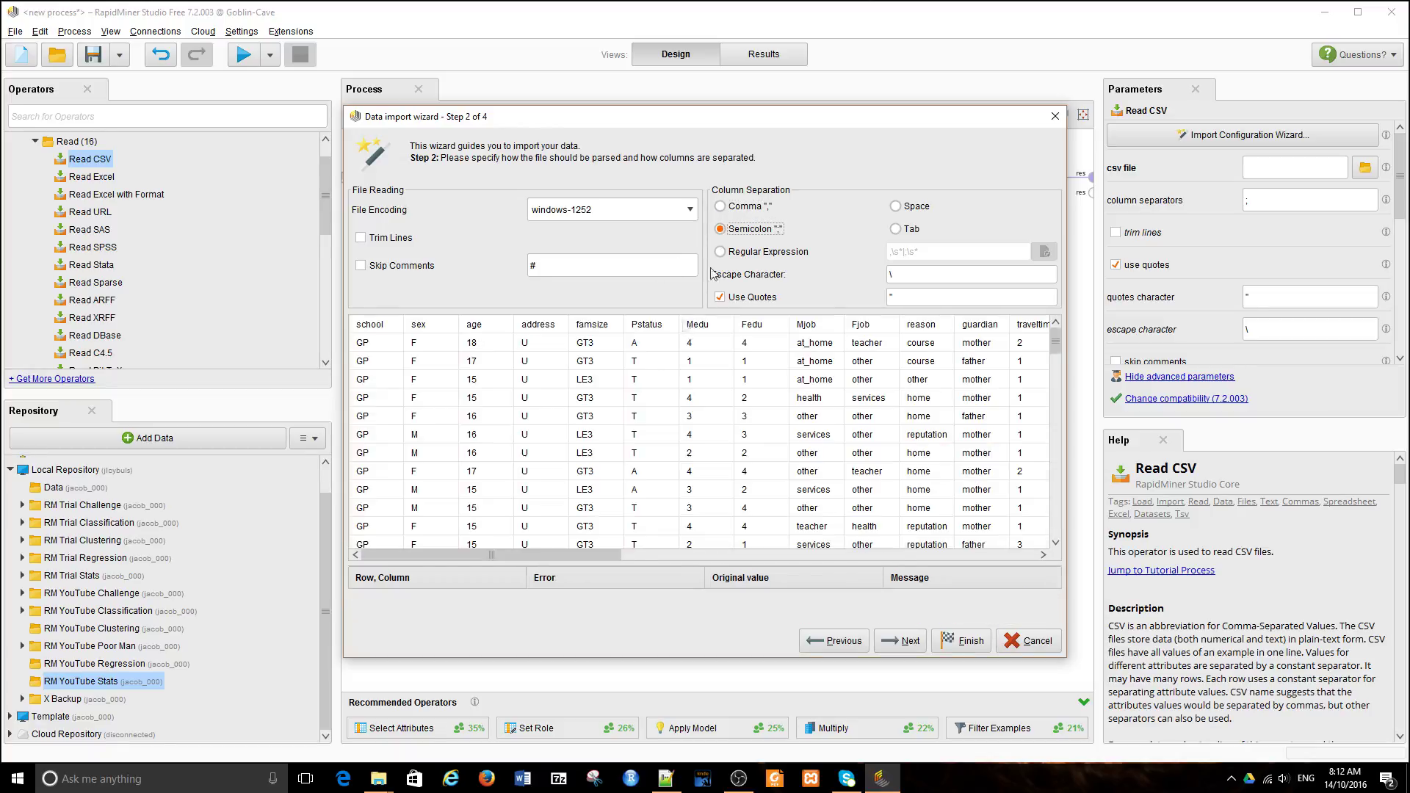
{"action": "left_click", "coordinate": [902, 642]}
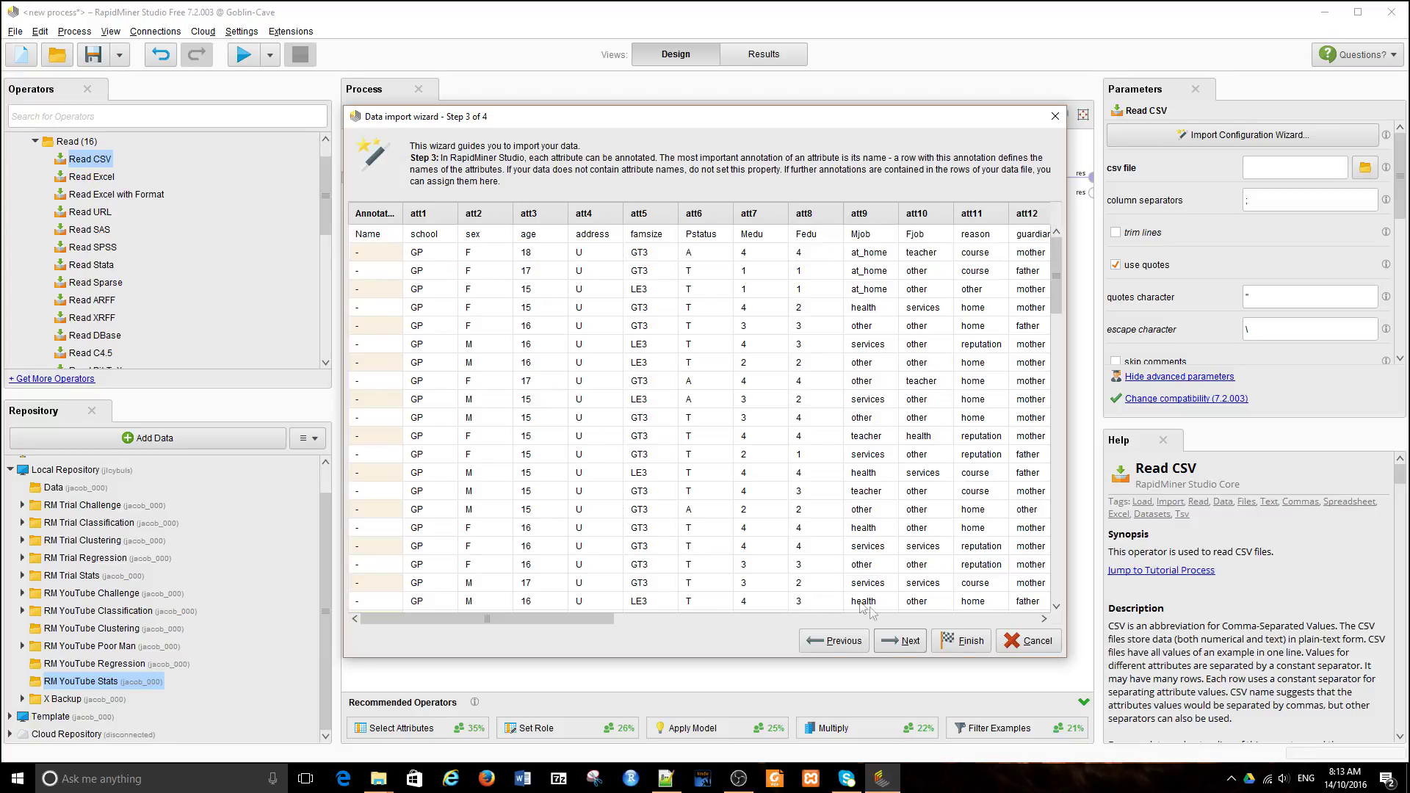
{"action": "left_click", "coordinate": [904, 649]}
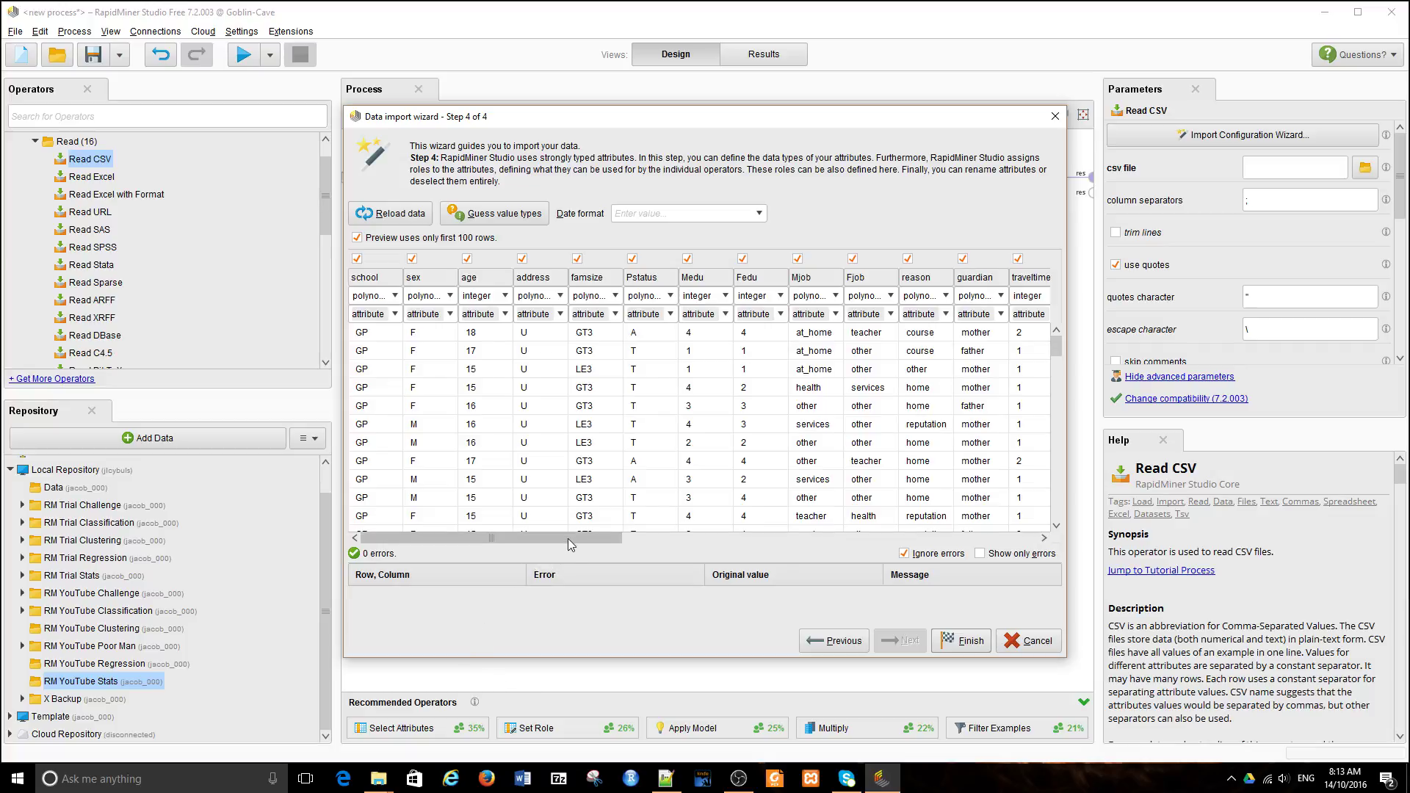
Set sex and address to binominal, finish the import, and run the process
{"action": "left_click_drag", "start_coordinate": [567, 539], "coordinate": [1013, 551]}
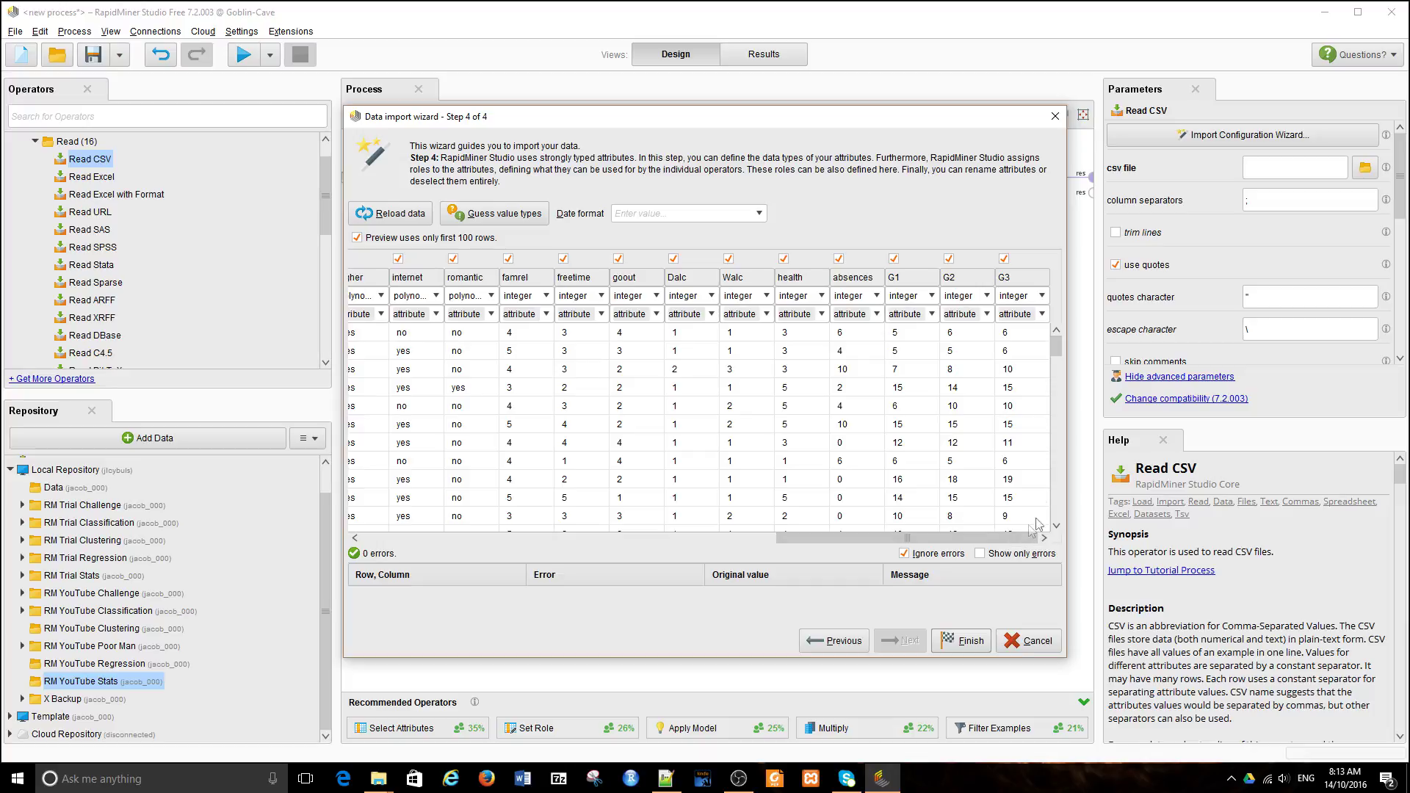
{"action": "left_click", "coordinate": [1041, 316]}
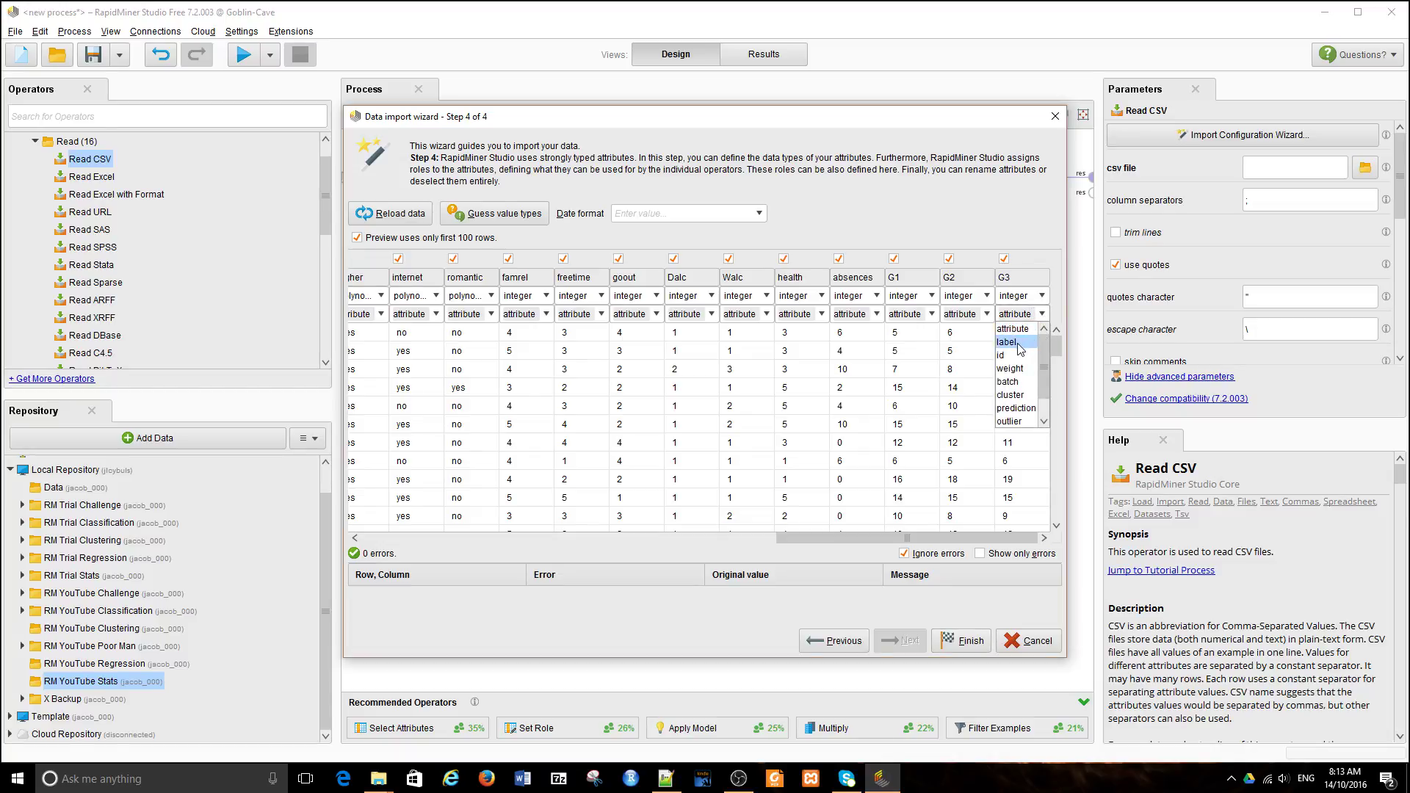
{"action": "left_click", "coordinate": [1047, 257]}
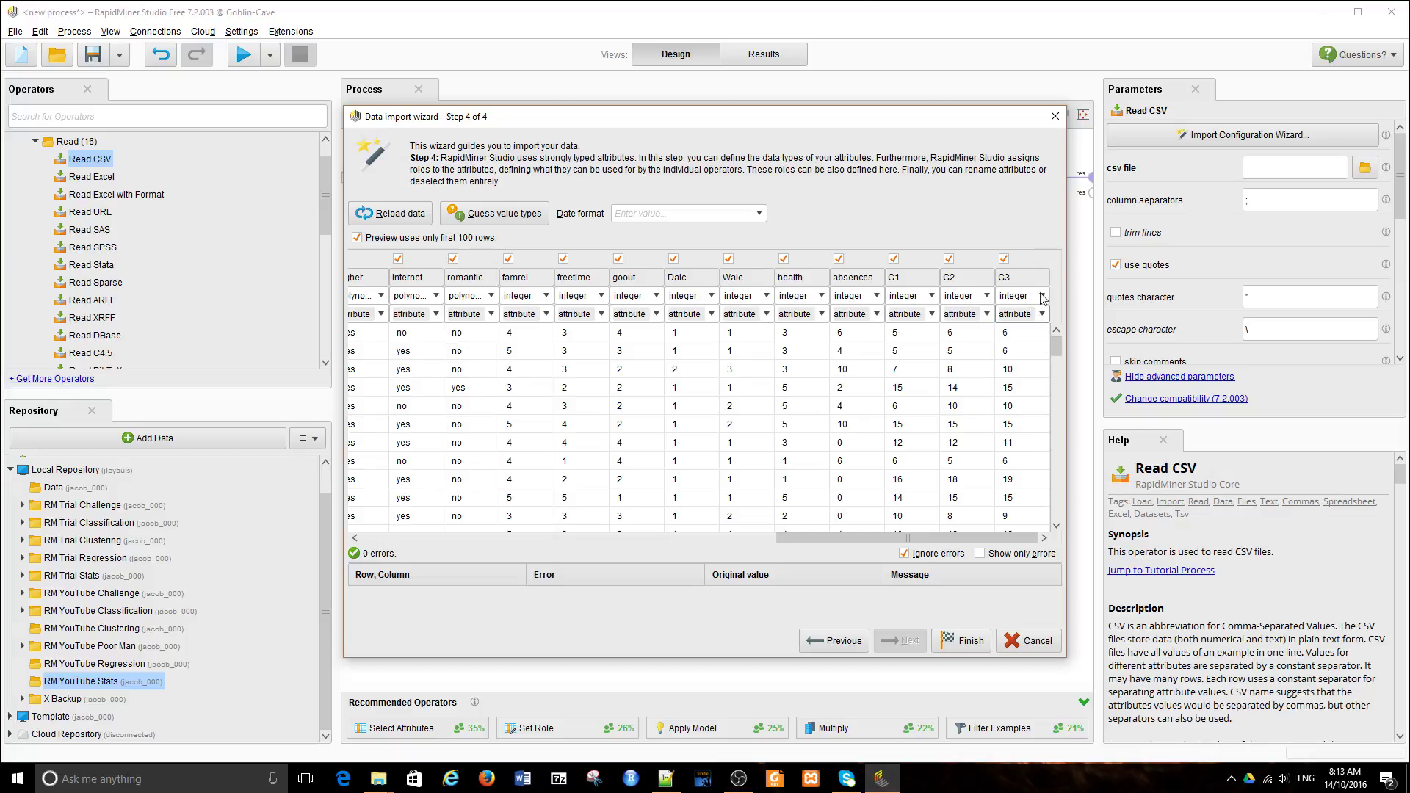
{"action": "left_click_drag", "start_coordinate": [910, 538], "coordinate": [450, 540]}
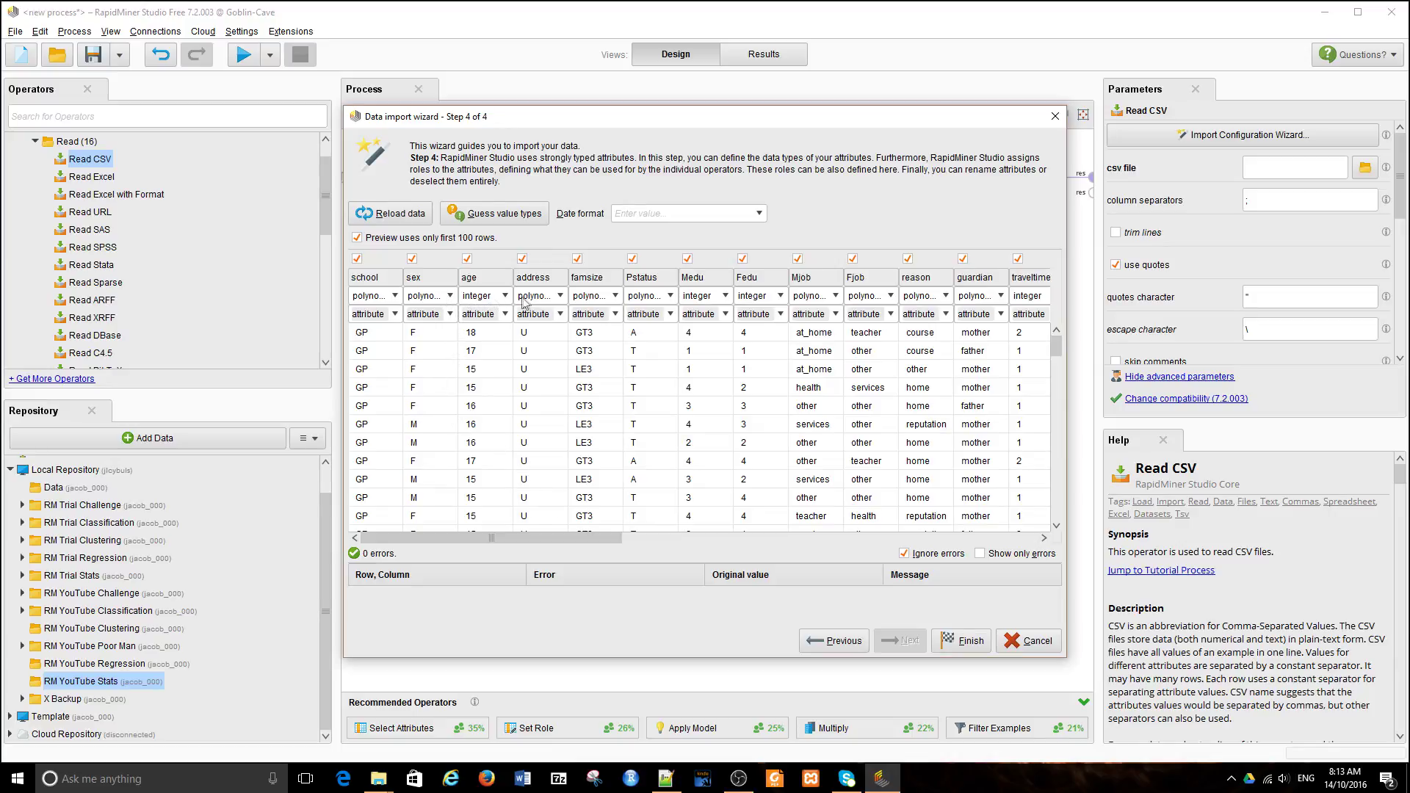
{"action": "left_click", "coordinate": [450, 296]}
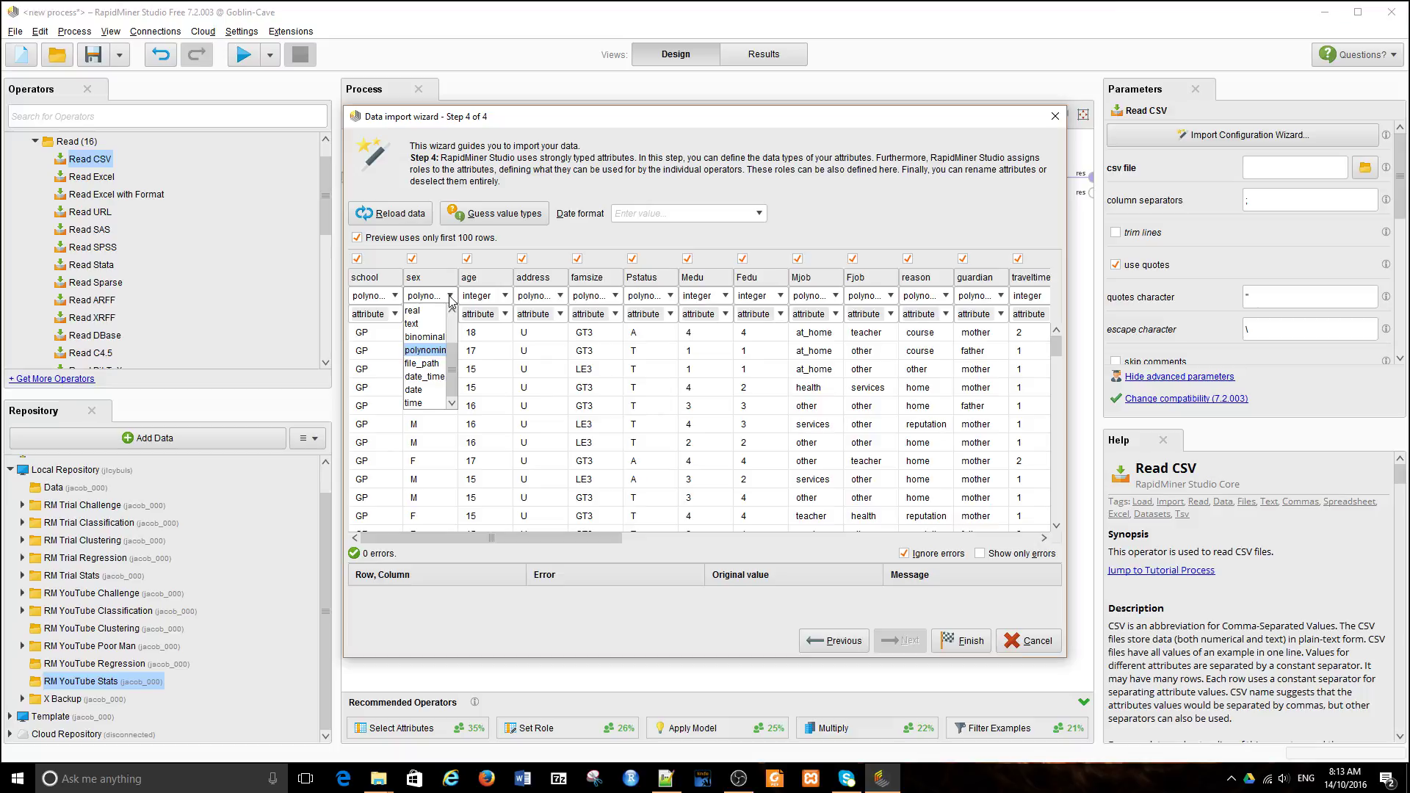
{"action": "left_click", "coordinate": [432, 342]}
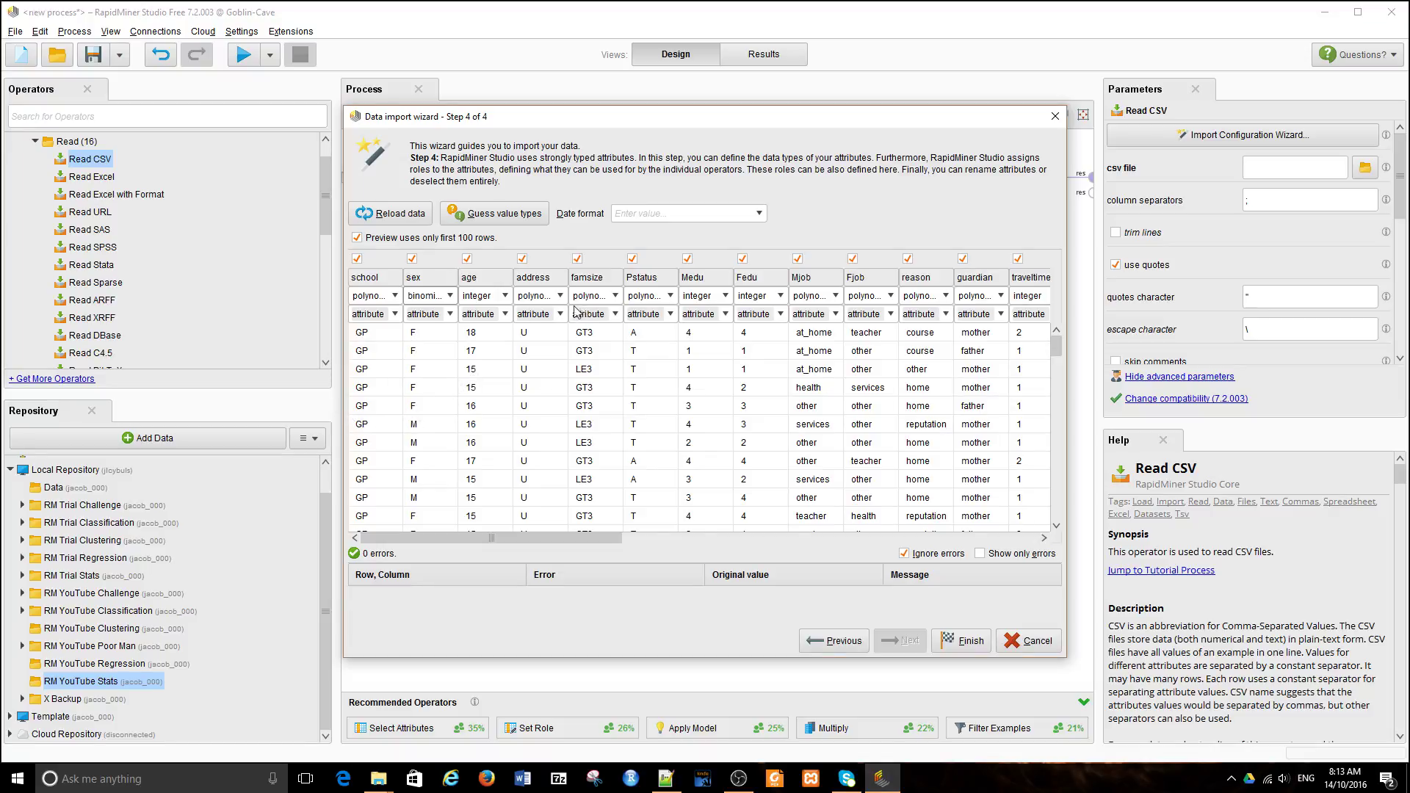
{"action": "left_click", "coordinate": [559, 296]}
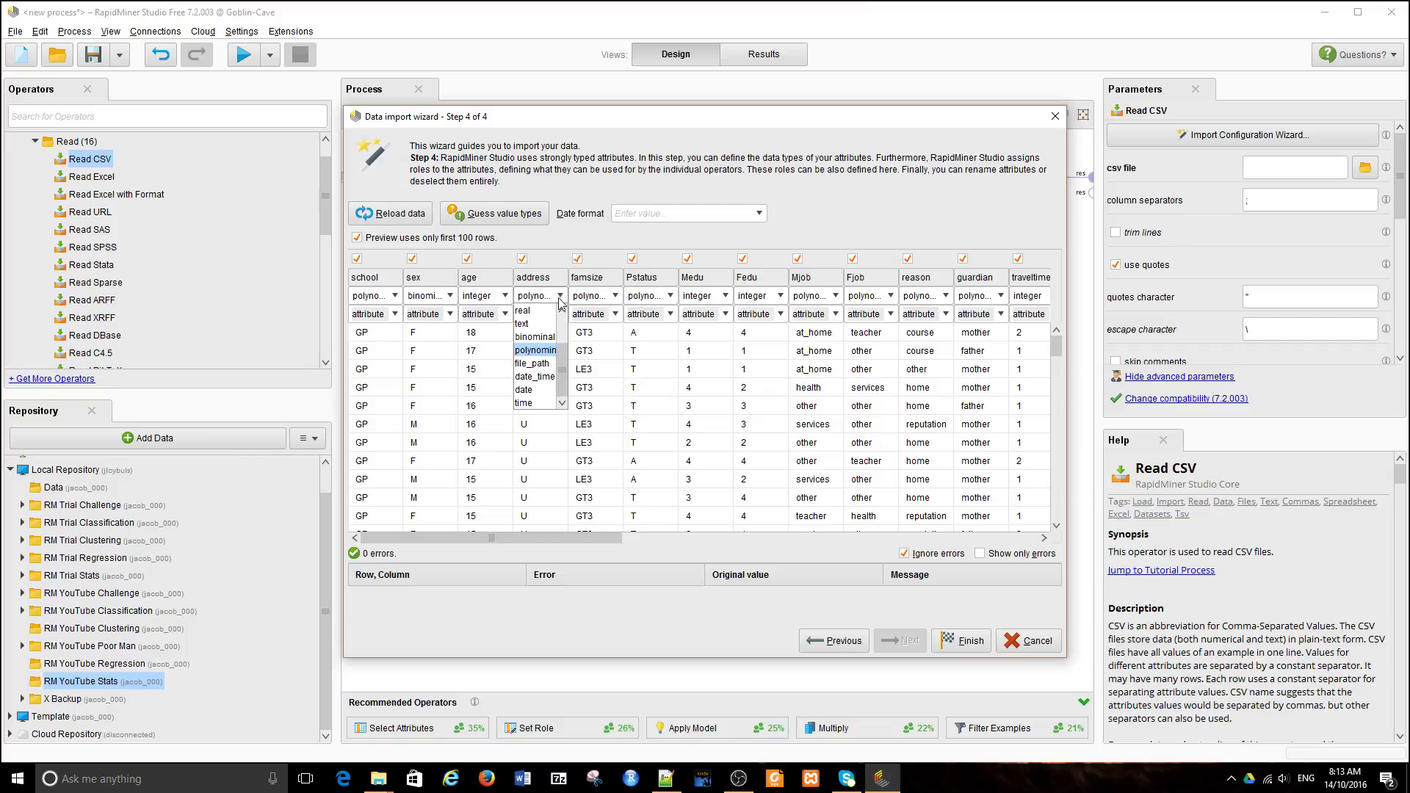
{"action": "left_click", "coordinate": [534, 337]}
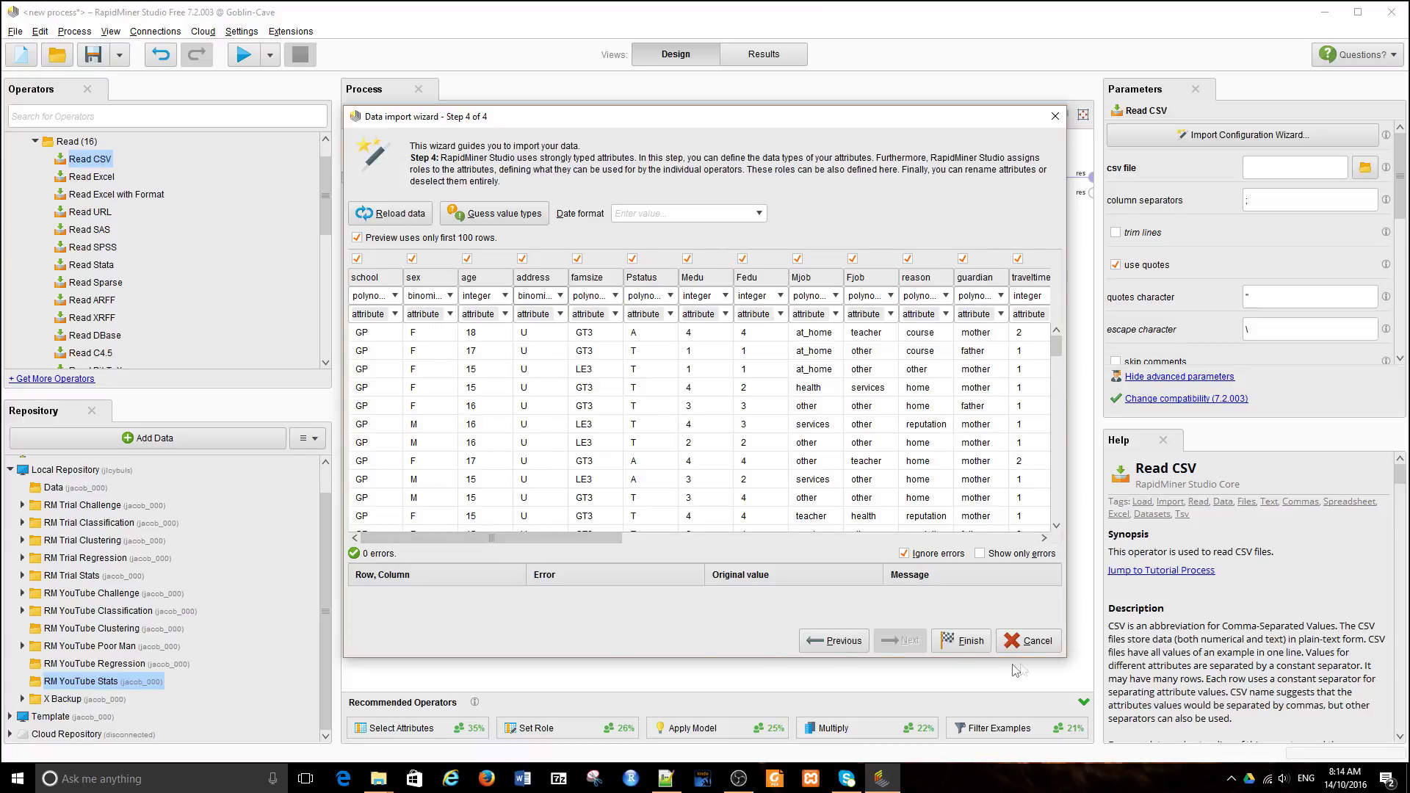
{"action": "left_click", "coordinate": [955, 641]}
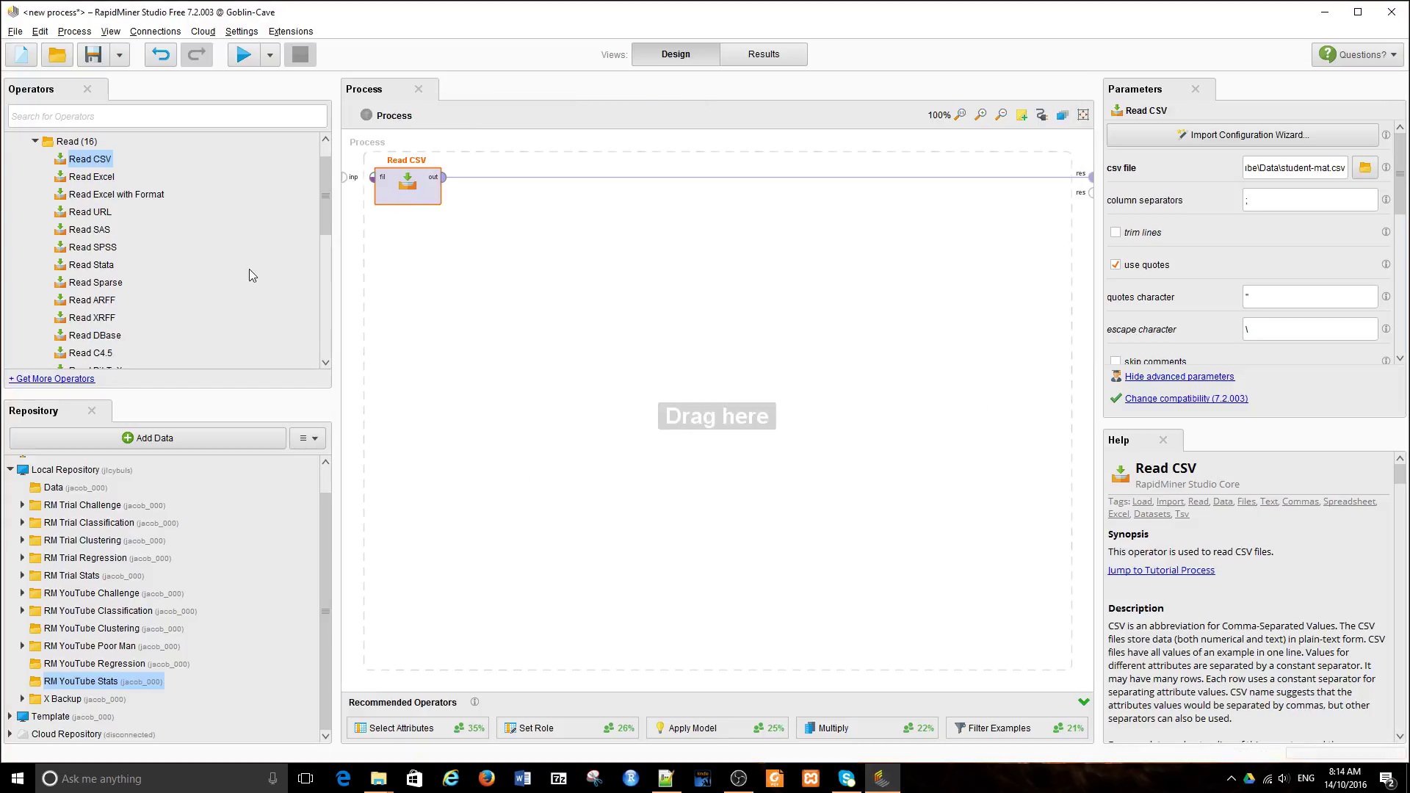
{"action": "left_click", "coordinate": [250, 56]}
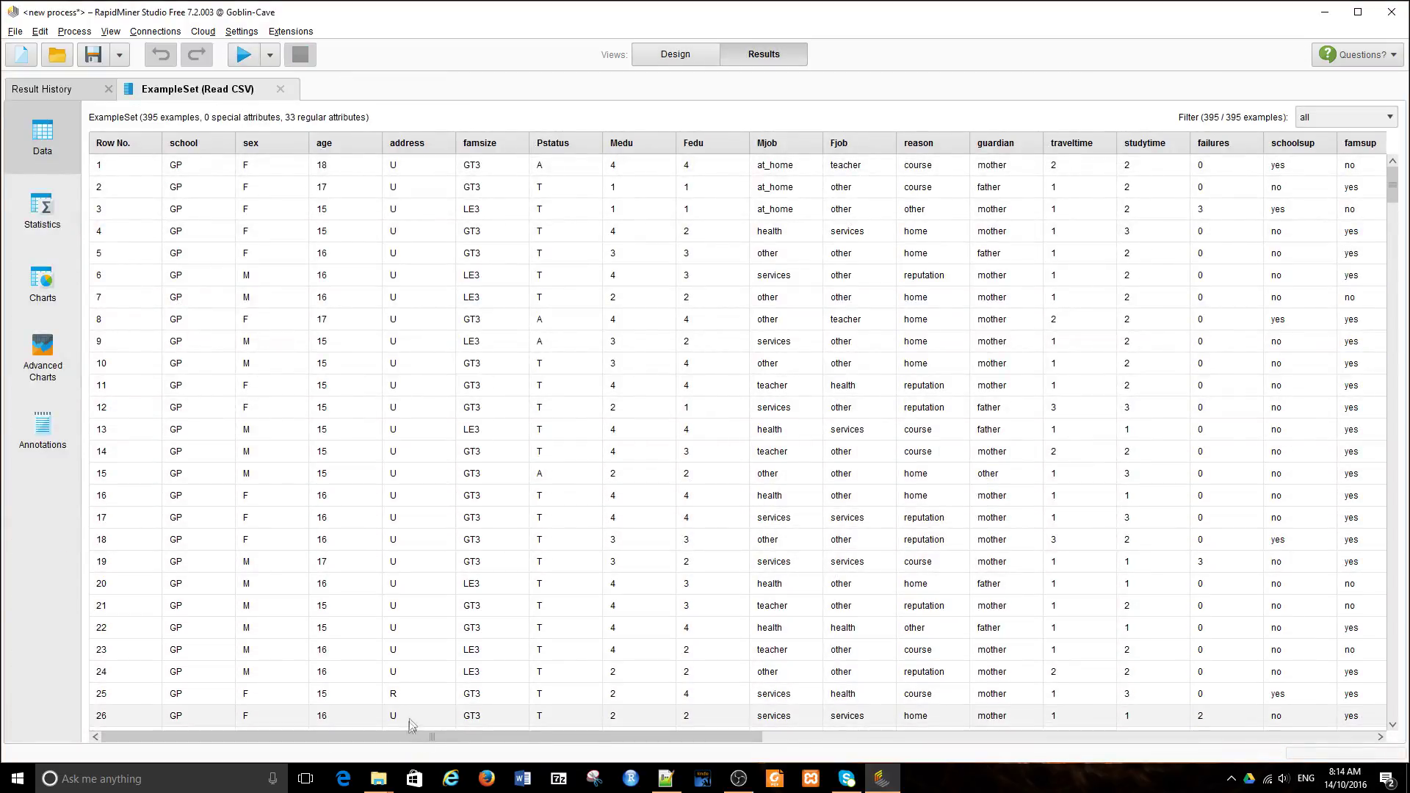
Browse the Statistics view of the student attributes, then return to Design view
{"action": "left_click_drag", "start_coordinate": [395, 737], "coordinate": [345, 752]}
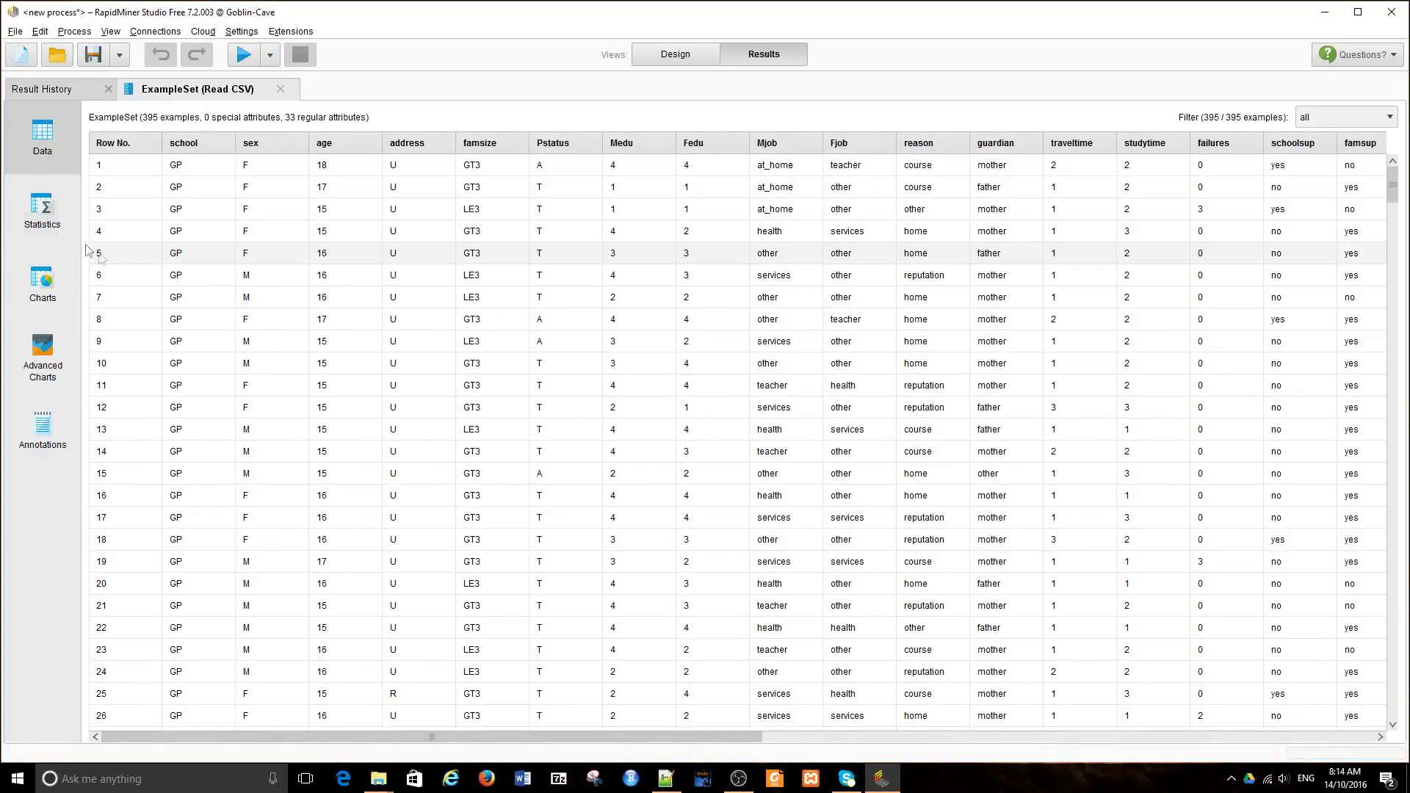
{"action": "left_click", "coordinate": [43, 211]}
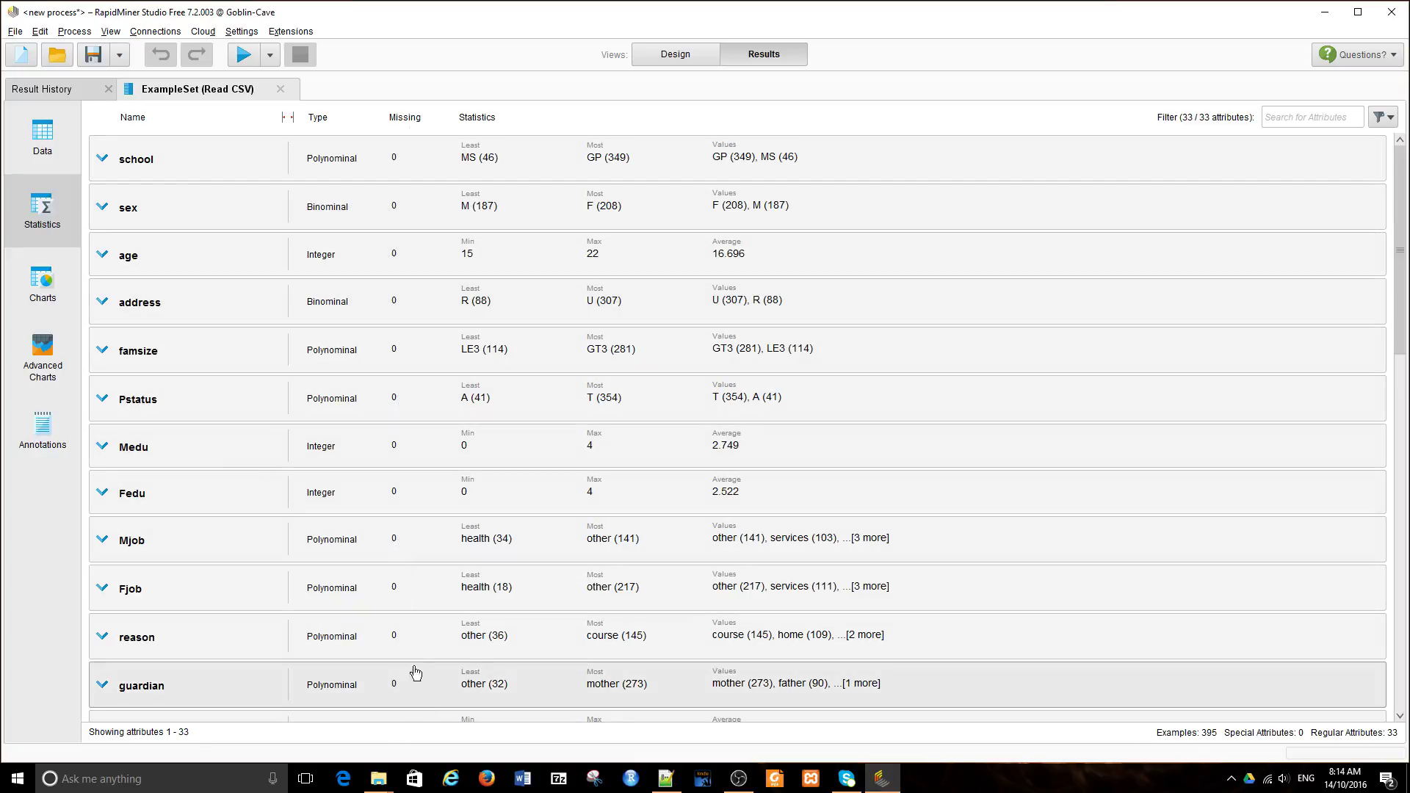
{"action": "scroll", "coordinate": [1036, 610], "scroll_direction": "down", "scroll_amount": 6}
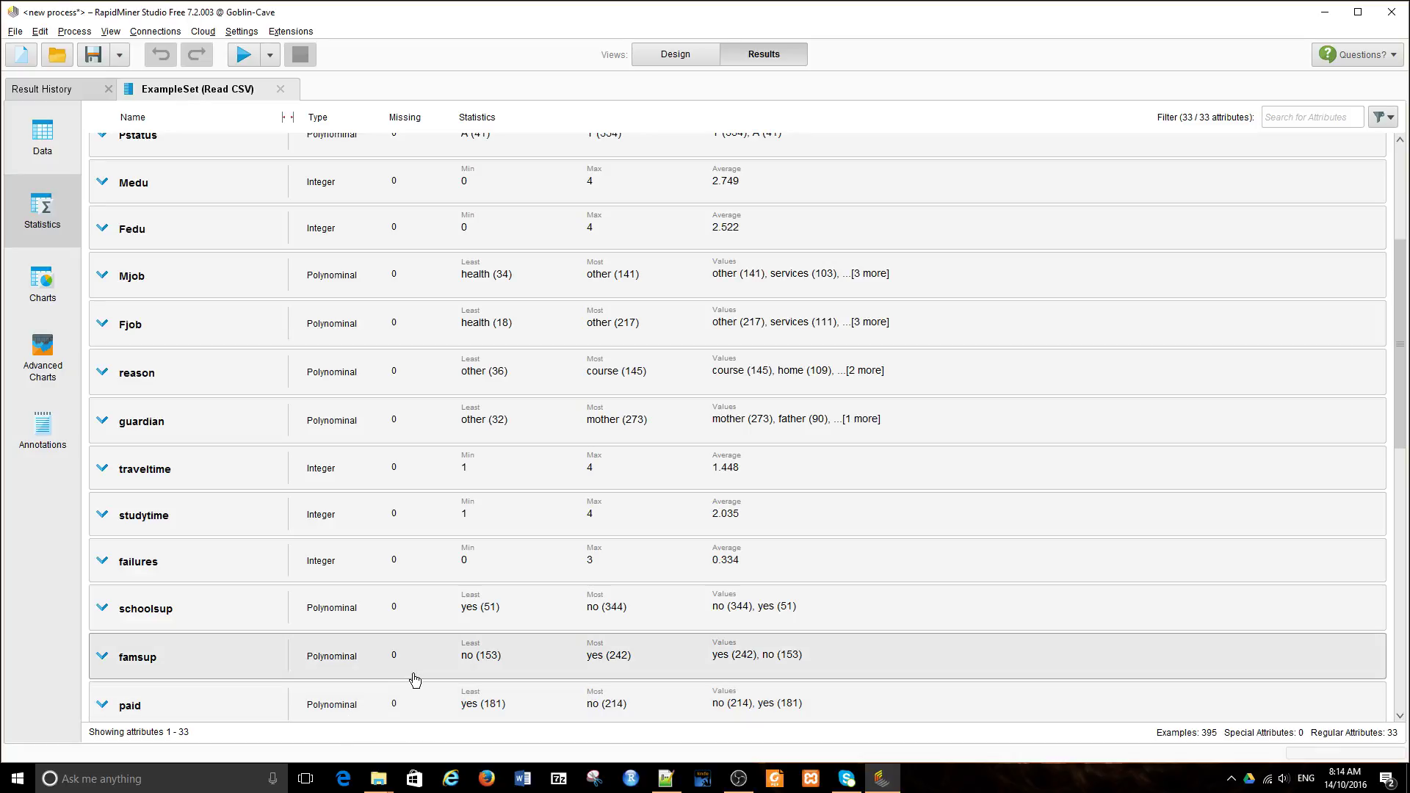
{"action": "scroll", "coordinate": [412, 672], "scroll_direction": "up", "scroll_amount": 5}
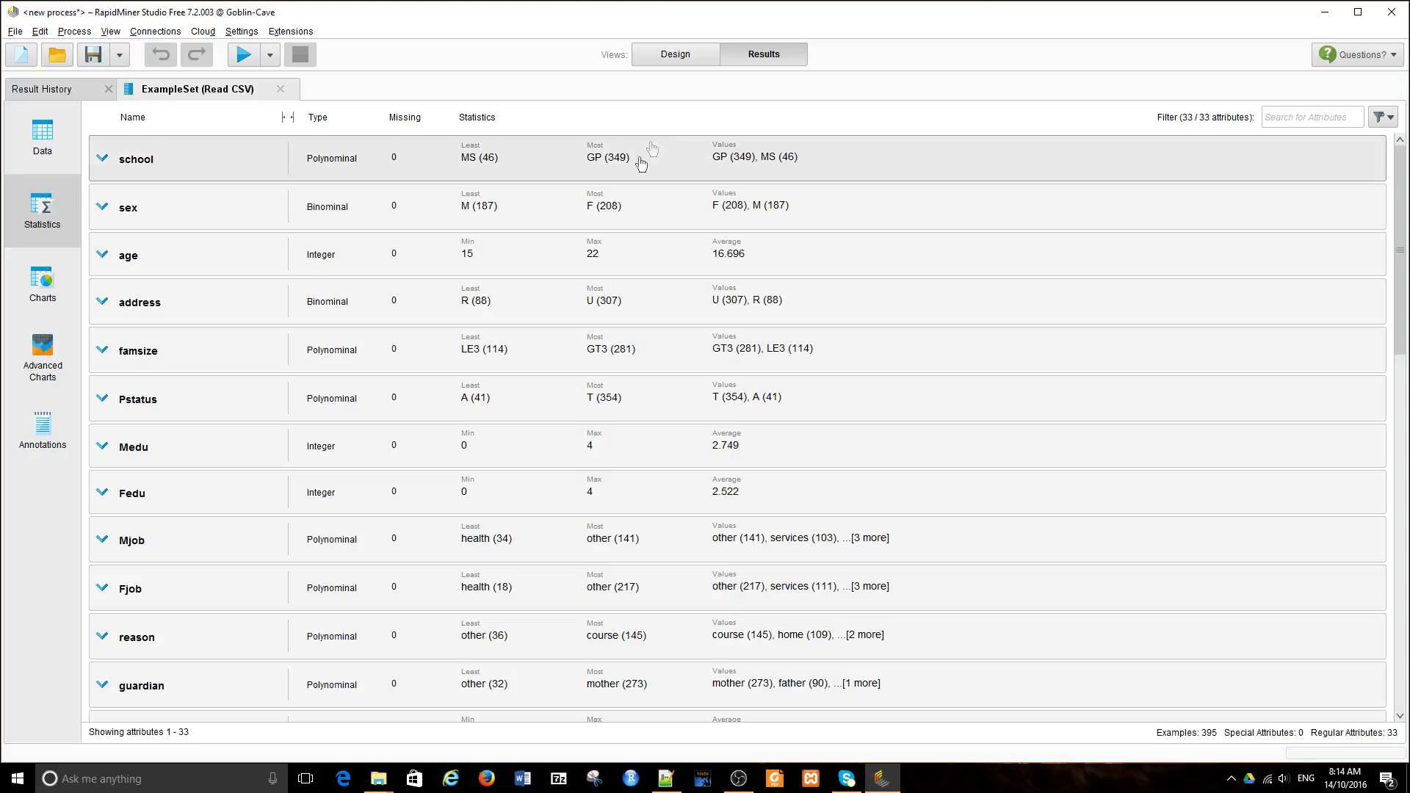
{"action": "left_click", "coordinate": [694, 59]}
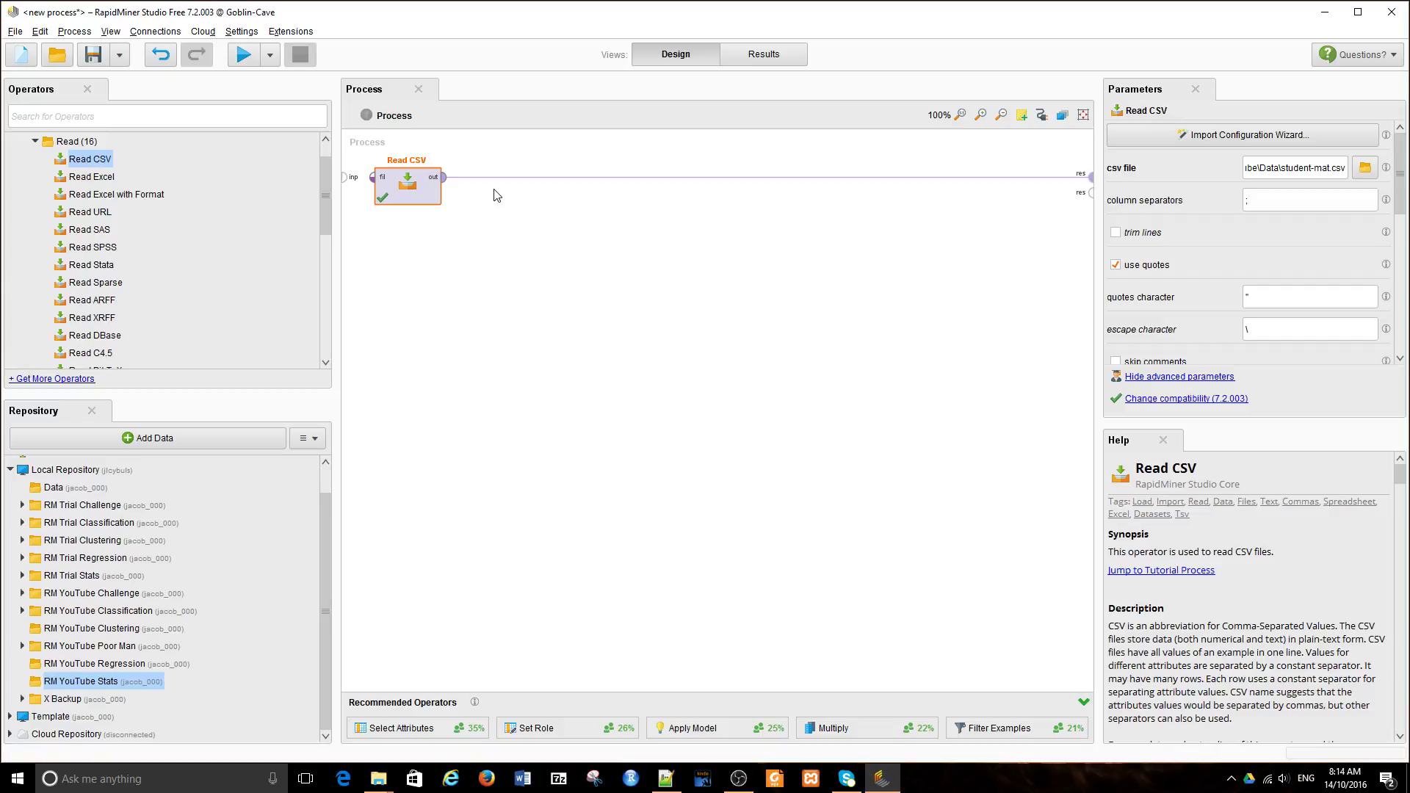
Add a Store operator after Read CSV, wiring out to inp and thr to res
{"action": "left_click", "coordinate": [70, 117]}
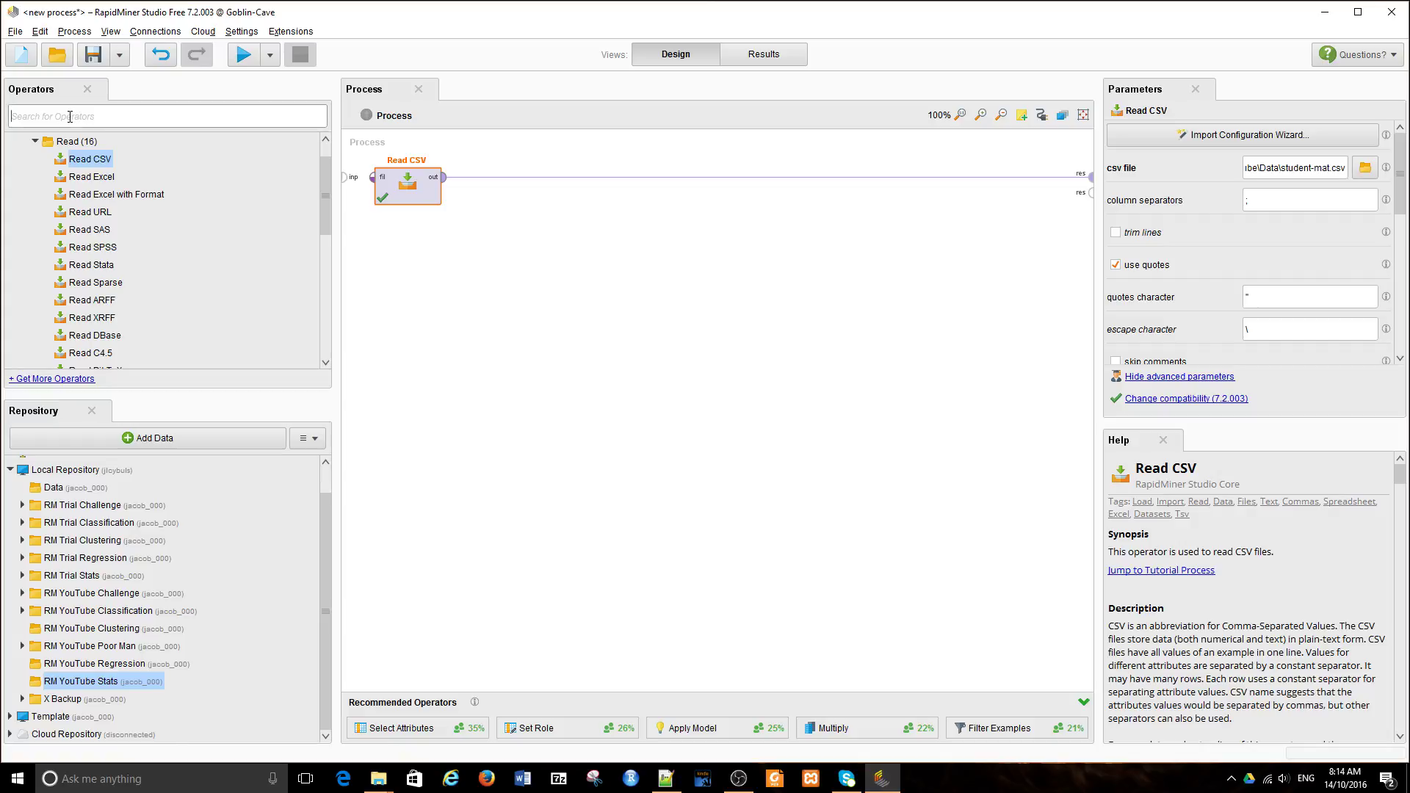
{"action": "type", "text": "t"}
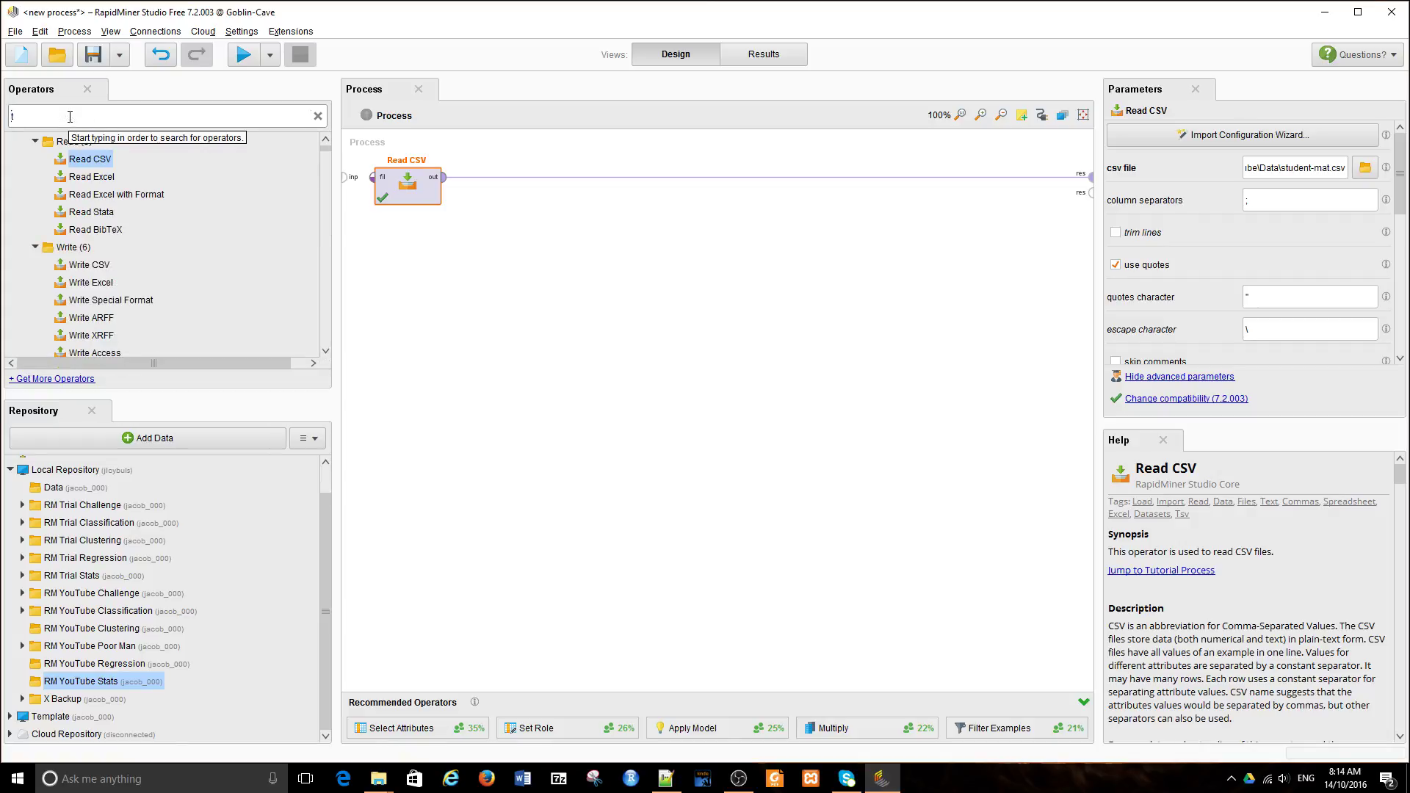
{"action": "type", "text": "t"}
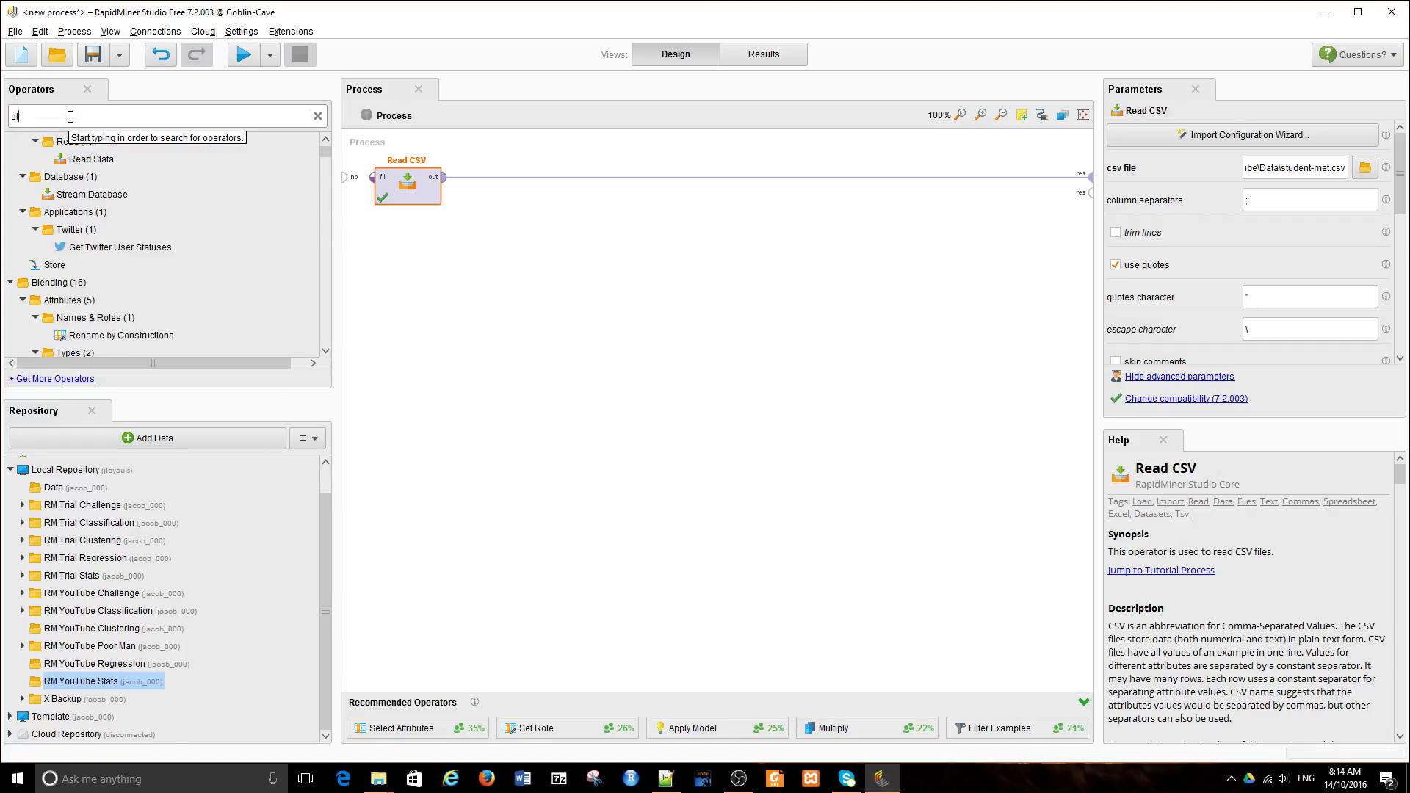
{"action": "type", "text": "ore"}
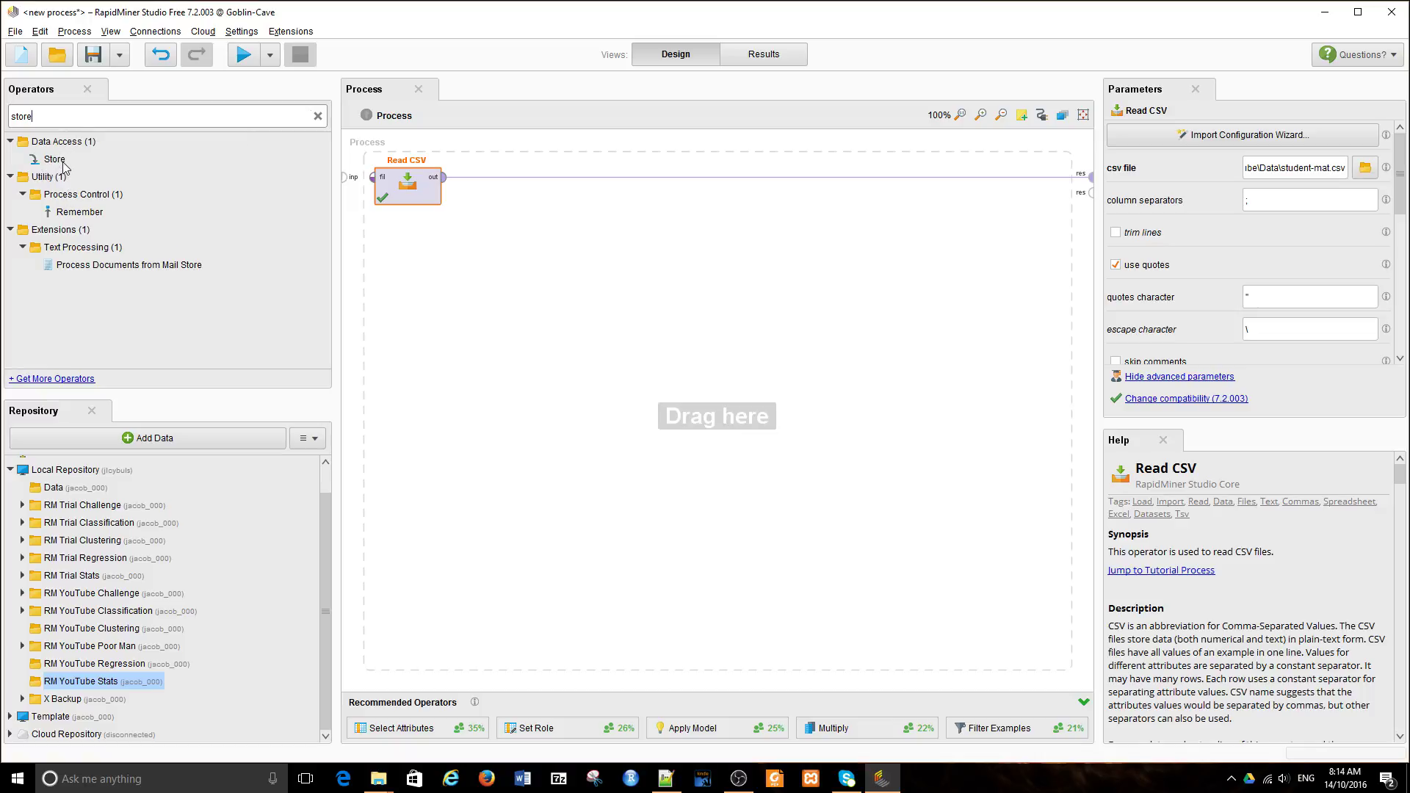
{"action": "left_click_drag", "start_coordinate": [63, 166], "coordinate": [431, 275]}
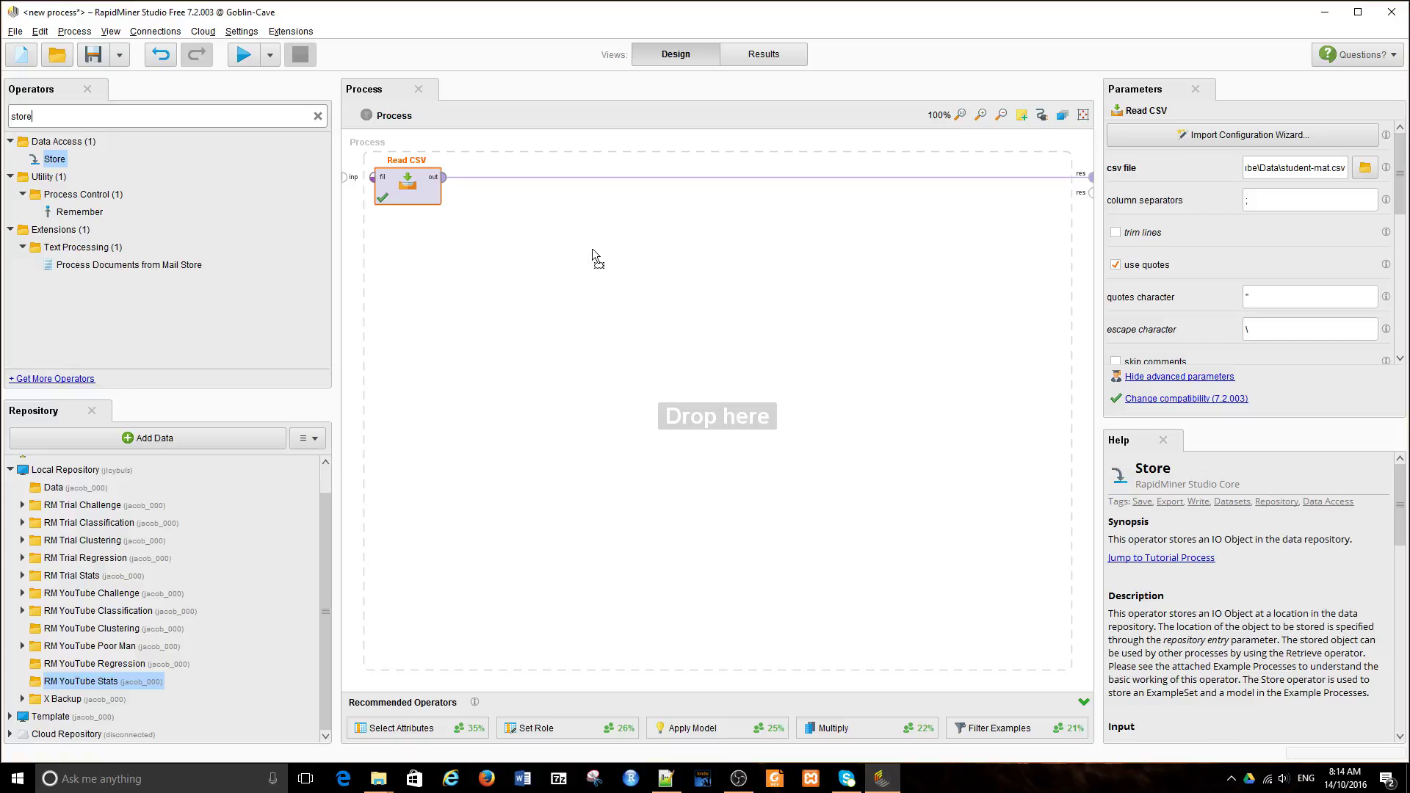
{"action": "left_click_drag", "start_coordinate": [592, 248], "coordinate": [592, 248]}
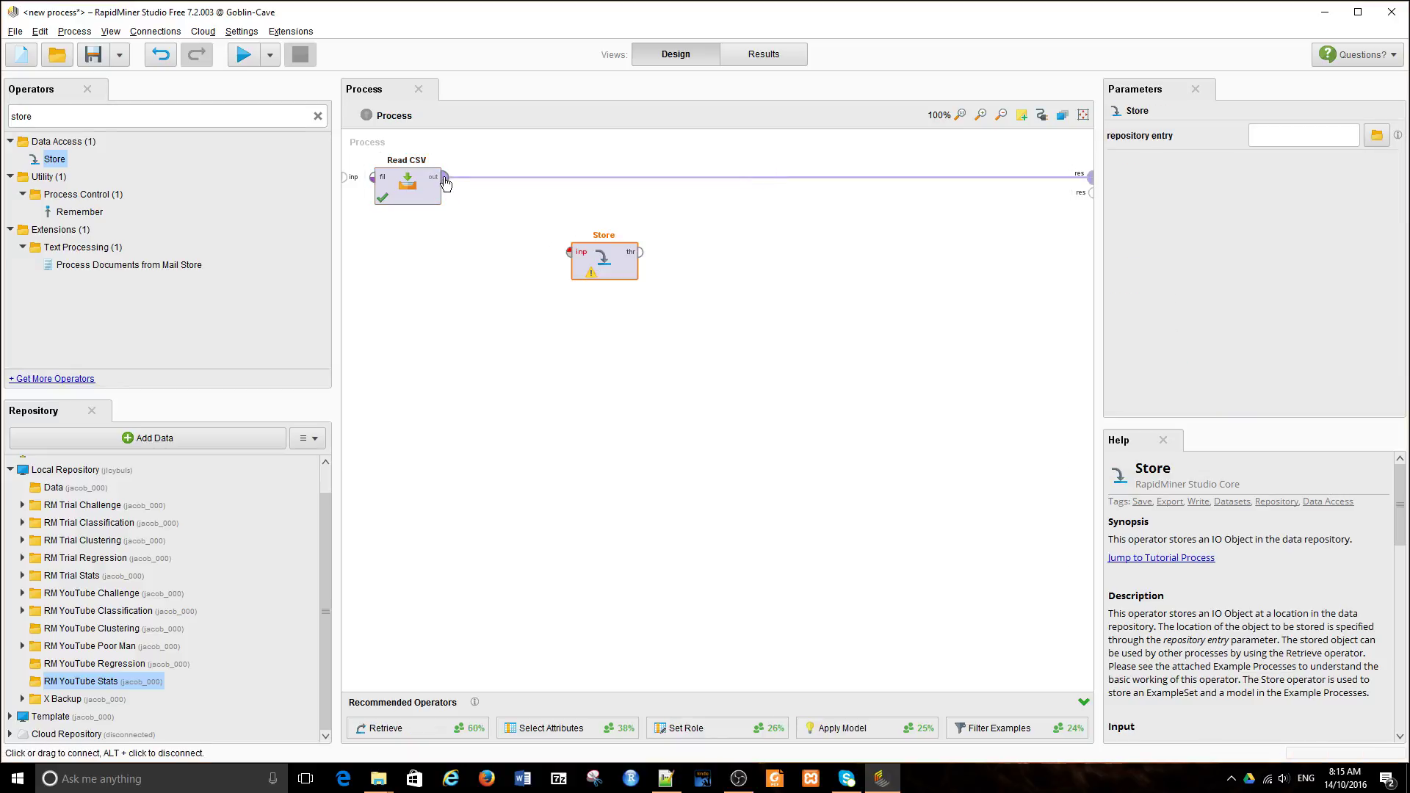
{"action": "left_click_drag", "start_coordinate": [445, 182], "coordinate": [1092, 180]}
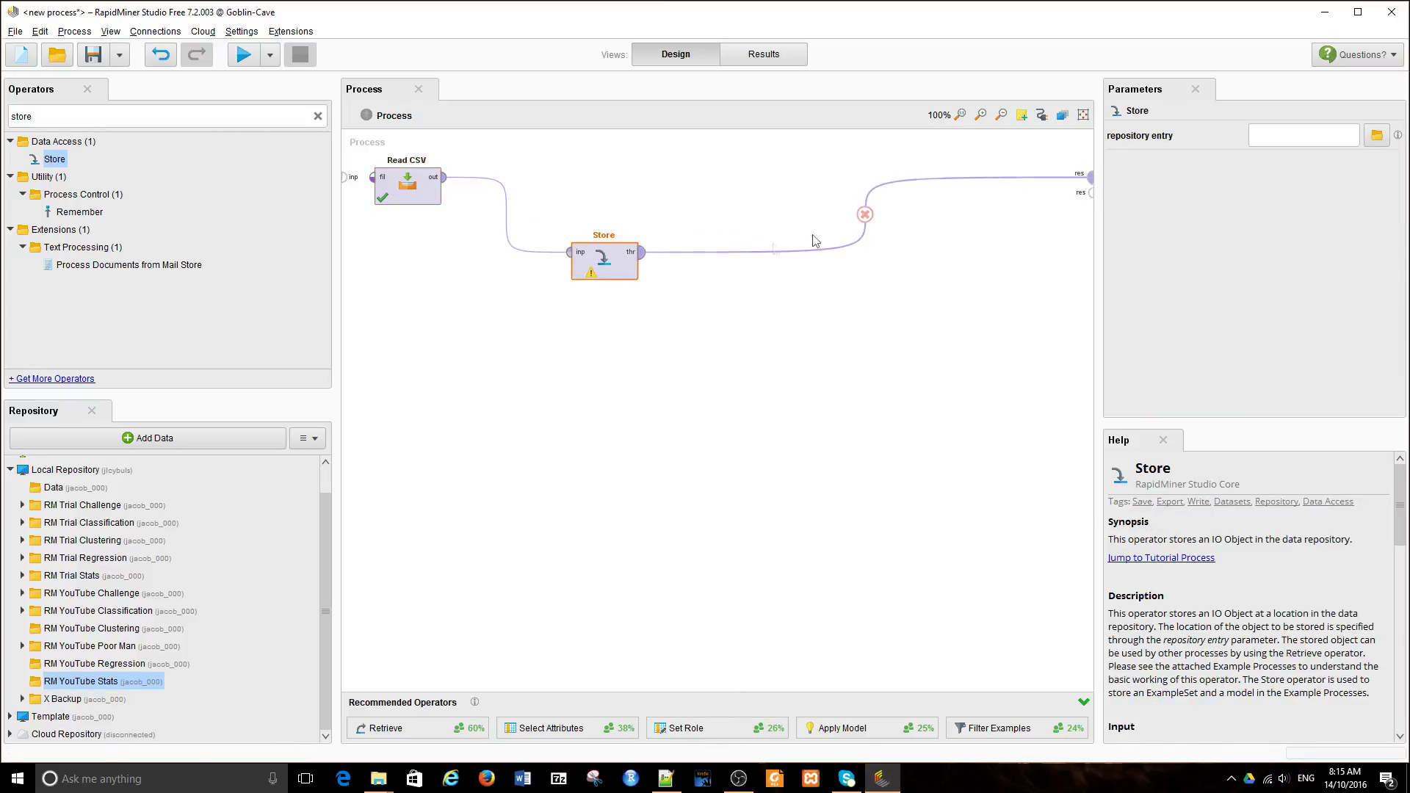
{"action": "left_click_drag", "start_coordinate": [605, 264], "coordinate": [606, 189]}
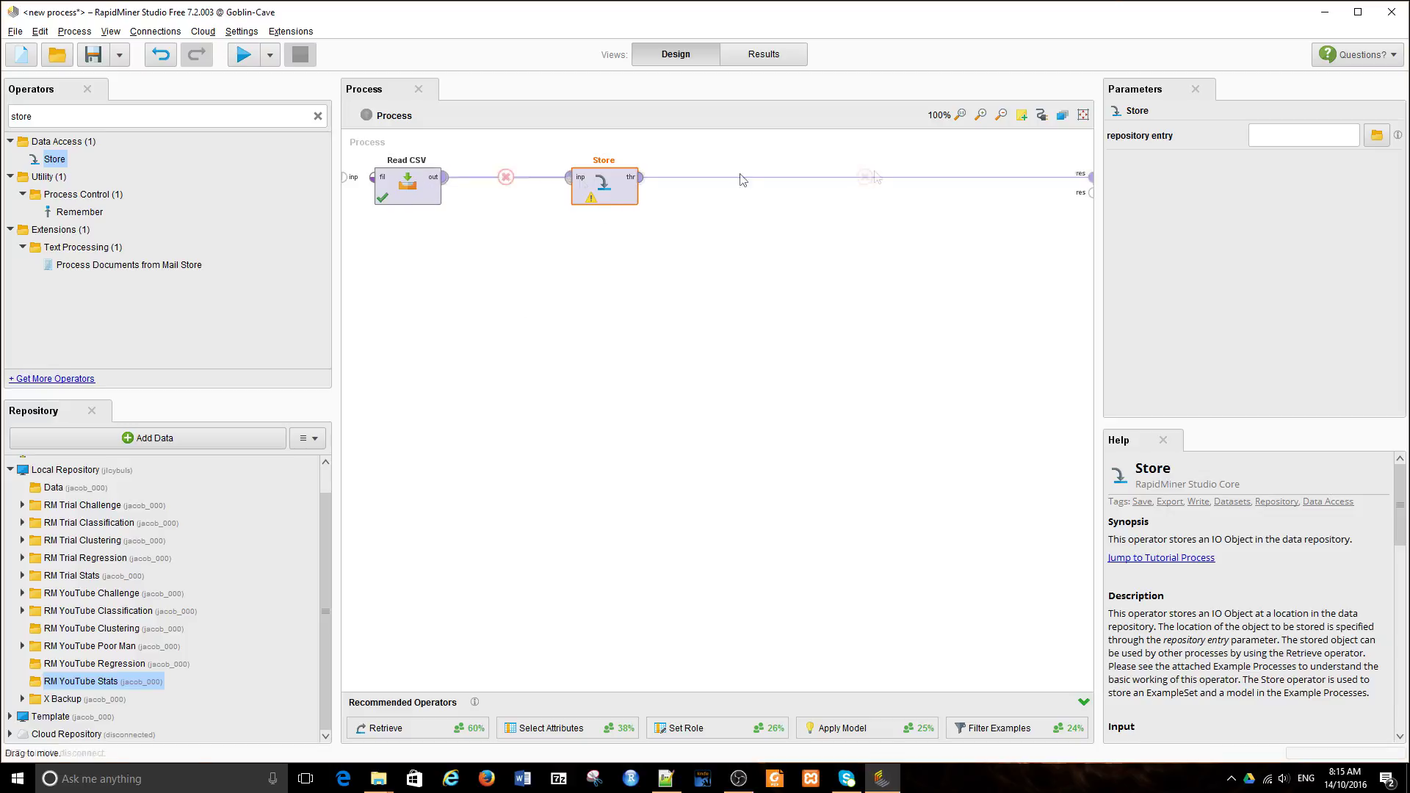
{"action": "left_click", "coordinate": [1290, 135]}
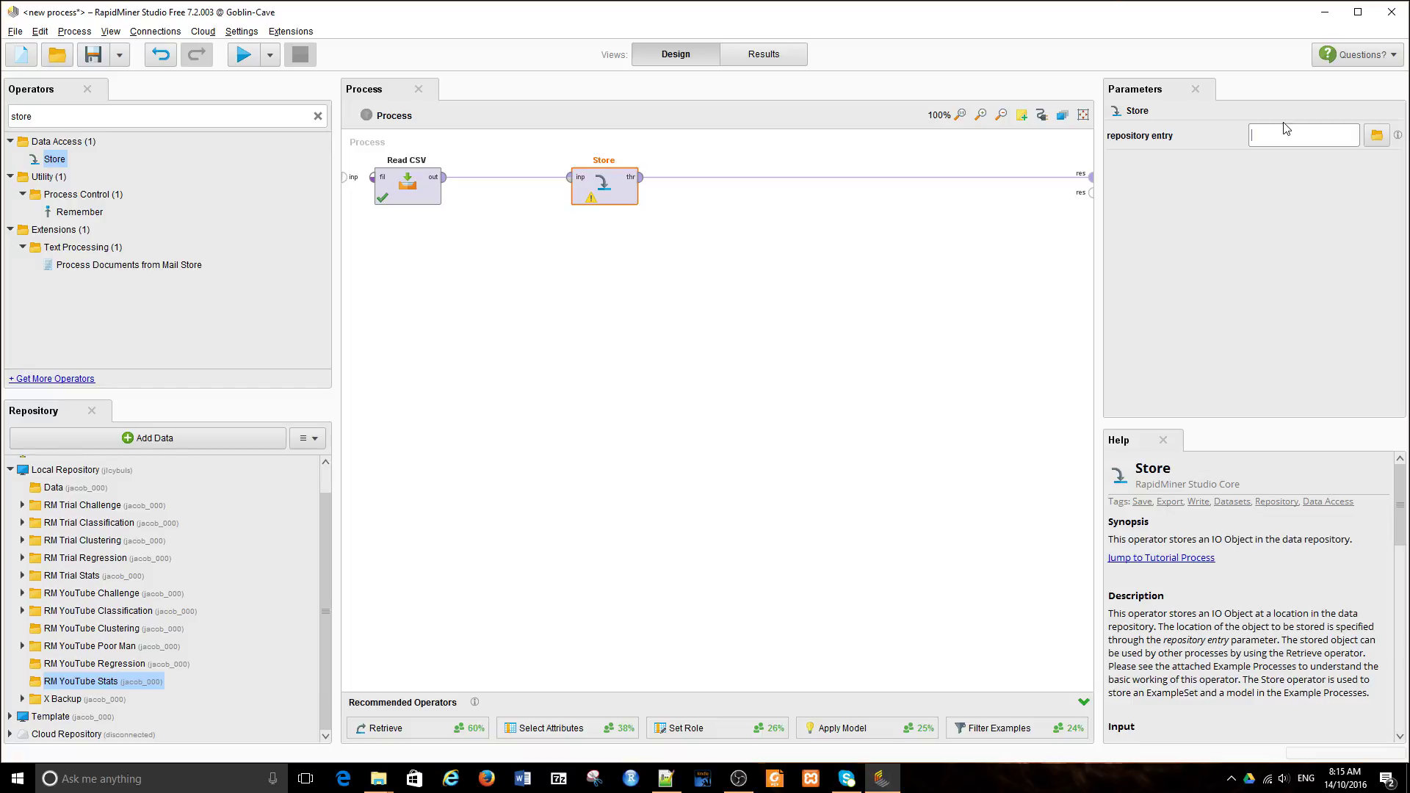
{"action": "left_click", "coordinate": [571, 271]}
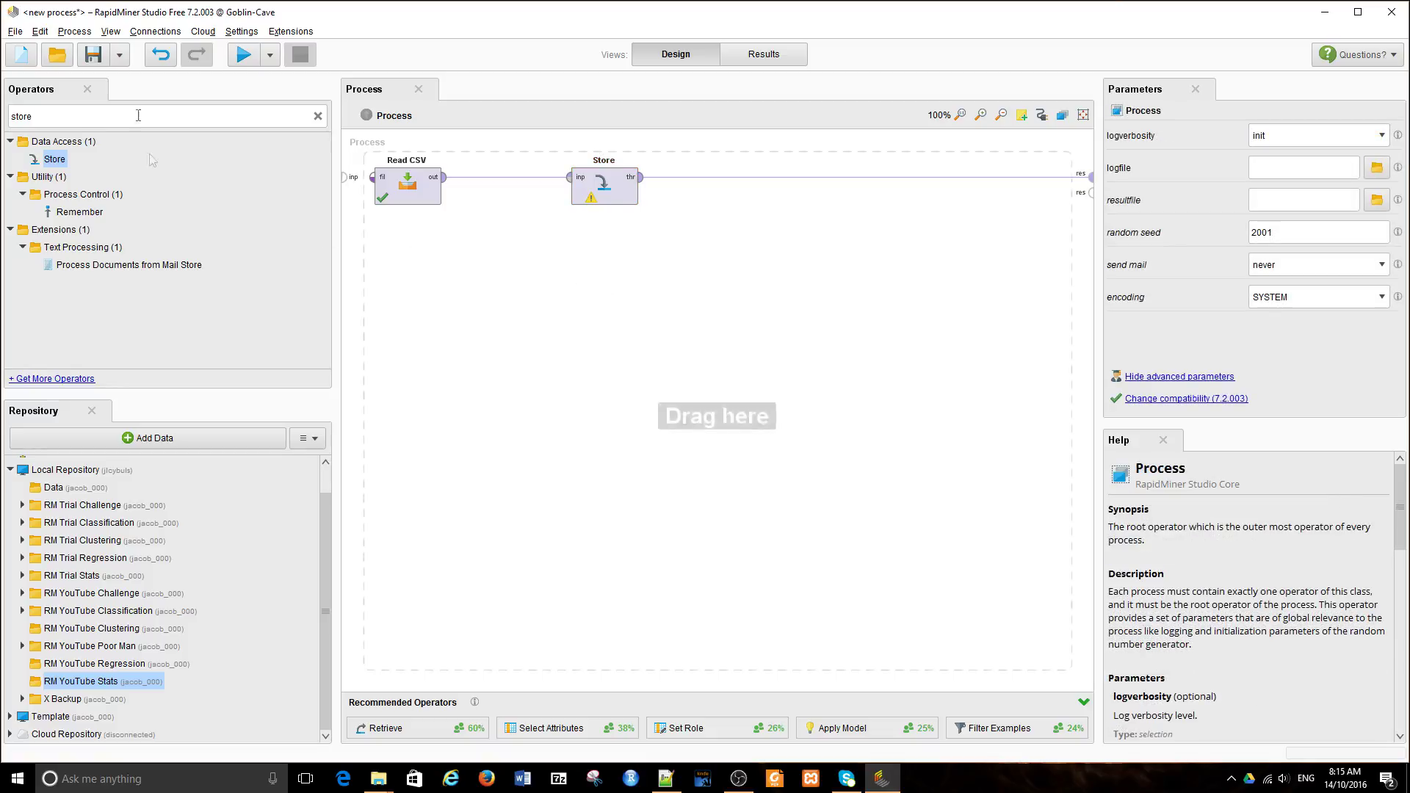
Save the process as 'Students 1A Convert' in the RM YouTube Stats folder
{"action": "left_click", "coordinate": [15, 30]}
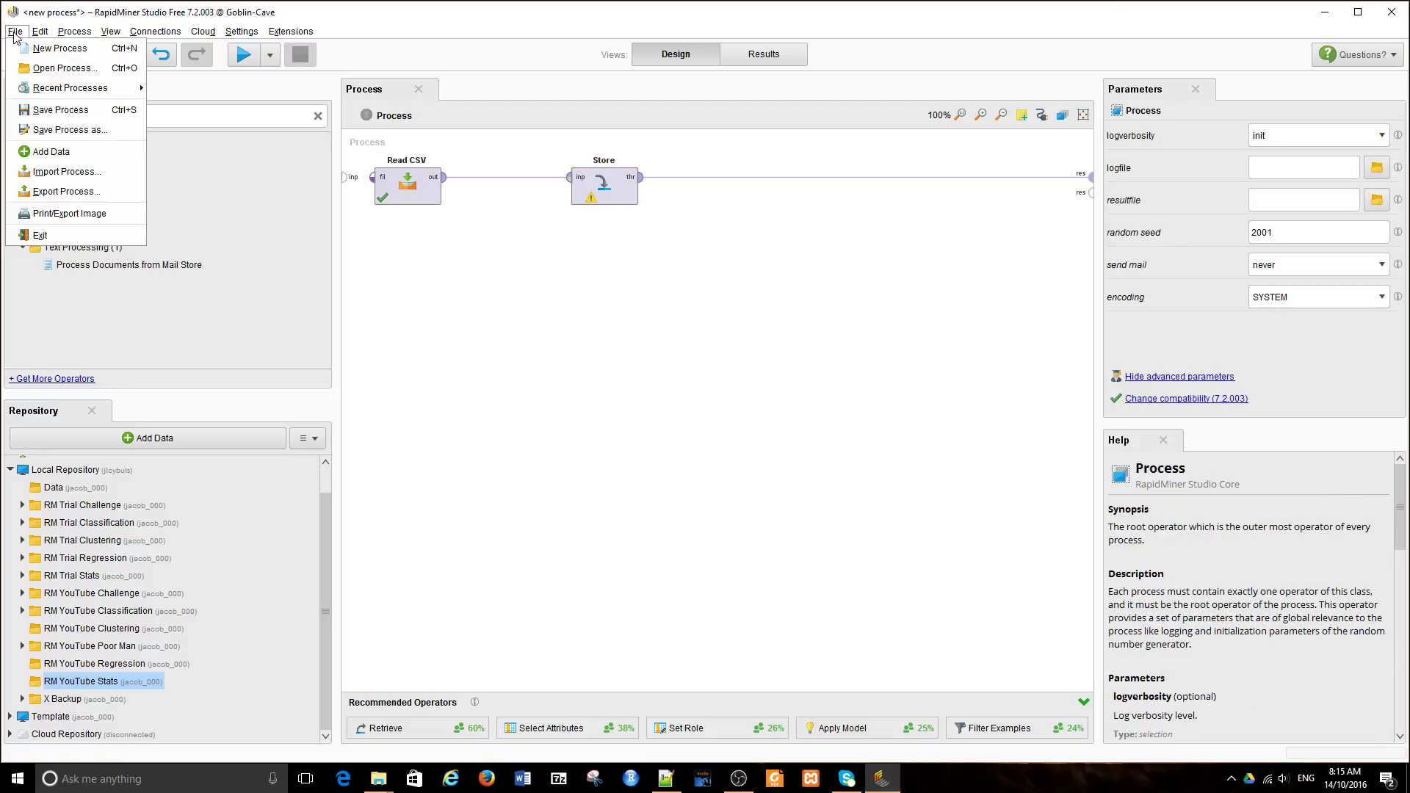
{"action": "left_click", "coordinate": [36, 133]}
{"action": "scroll", "coordinate": [639, 418], "scroll_direction": "down", "scroll_amount": 2}
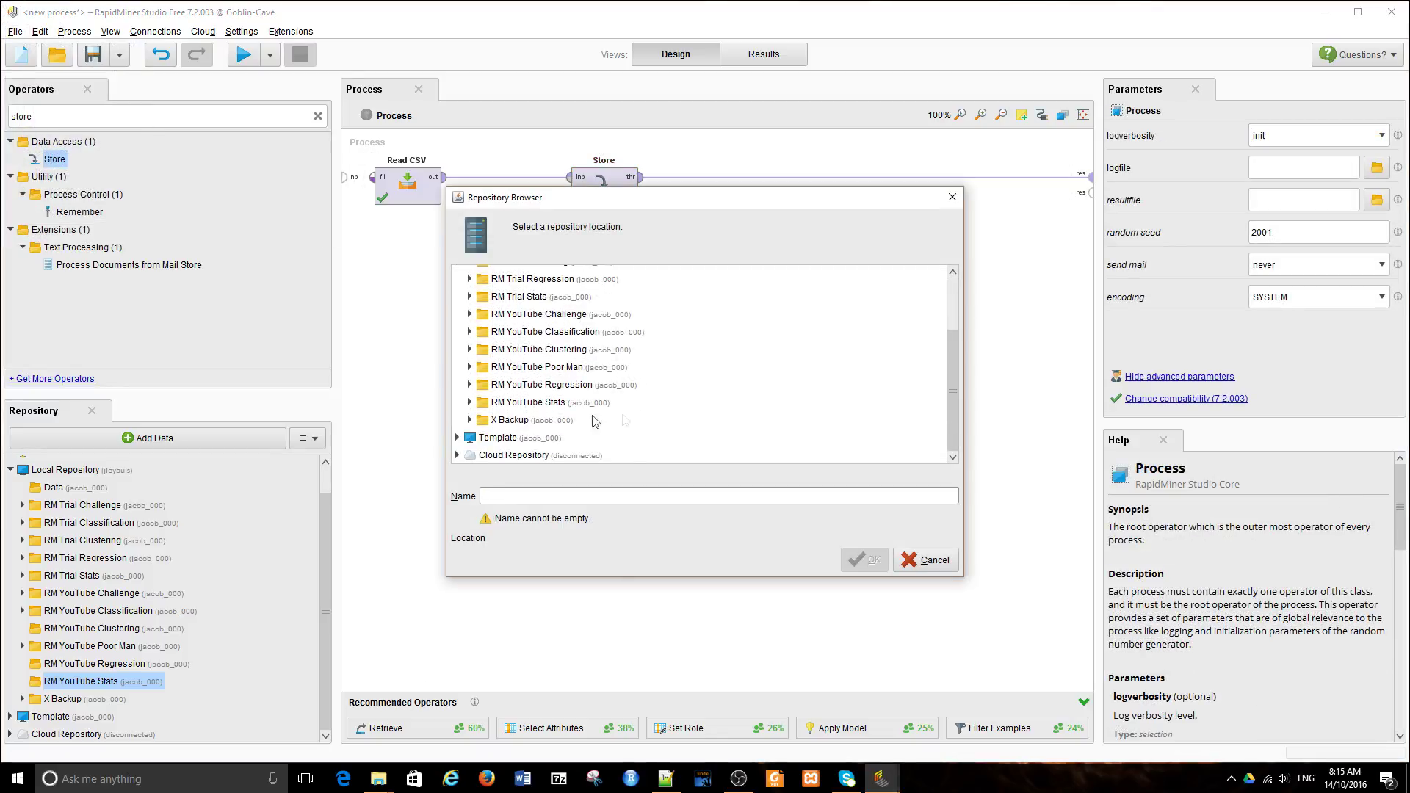
{"action": "left_click", "coordinate": [507, 402]}
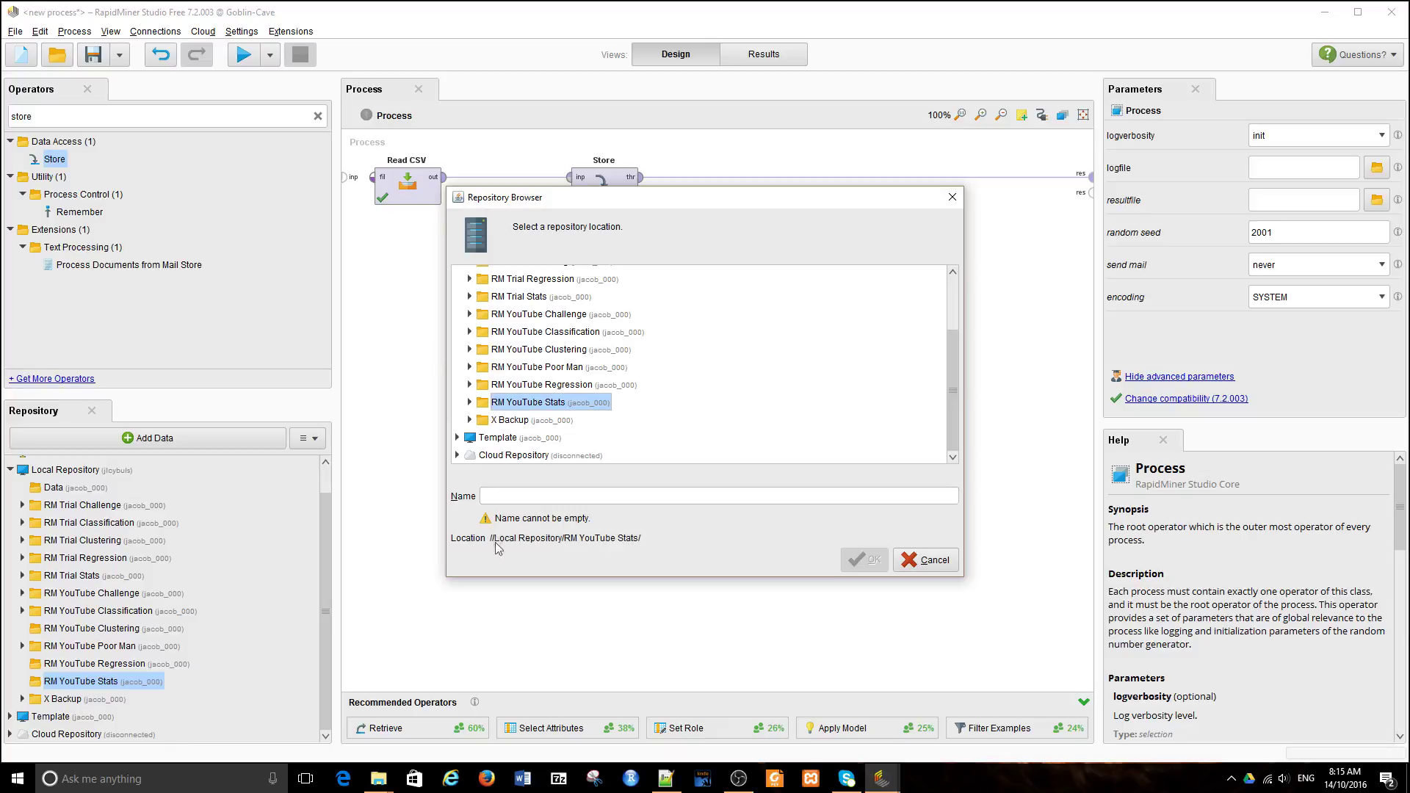
{"action": "left_click", "coordinate": [508, 497]}
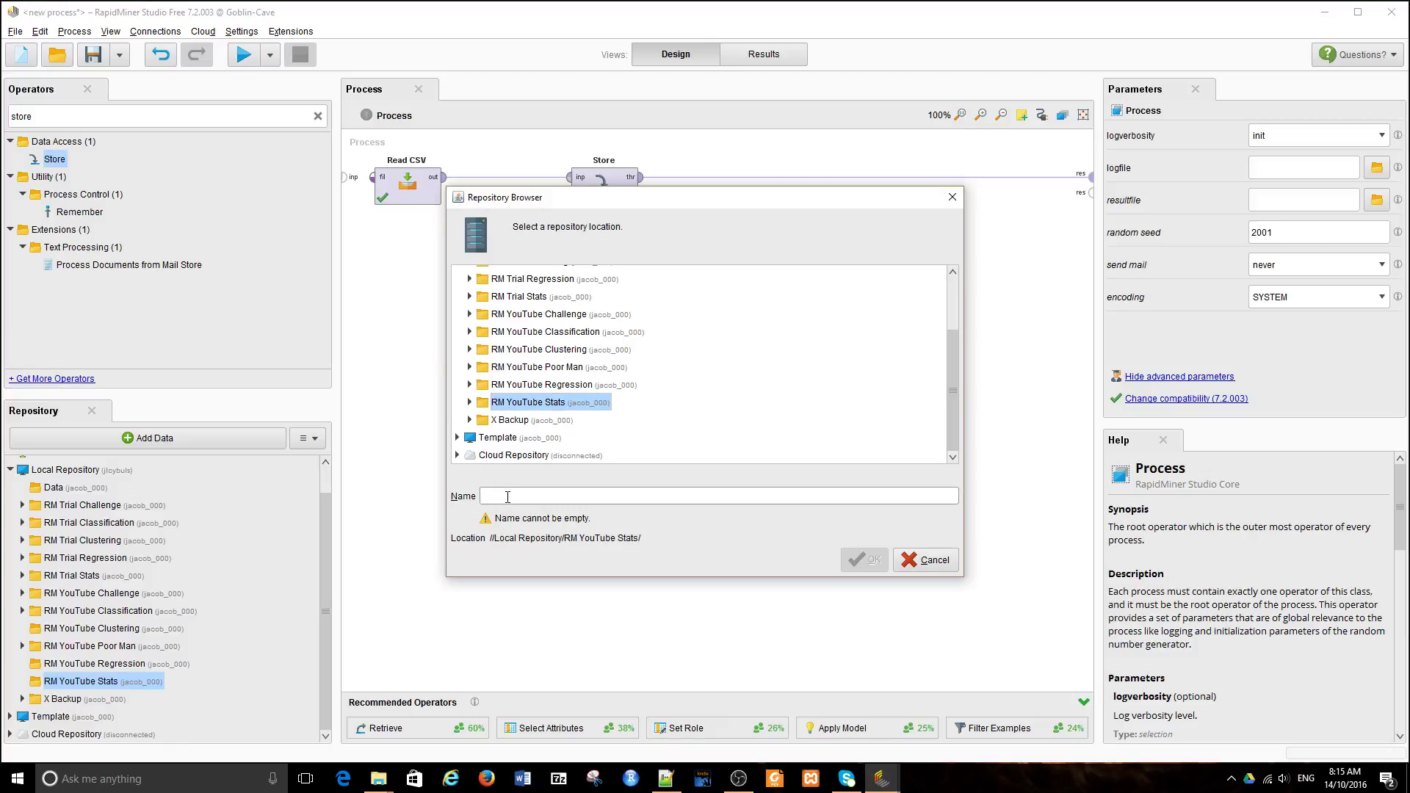
{"action": "type", "text": "Studen"}
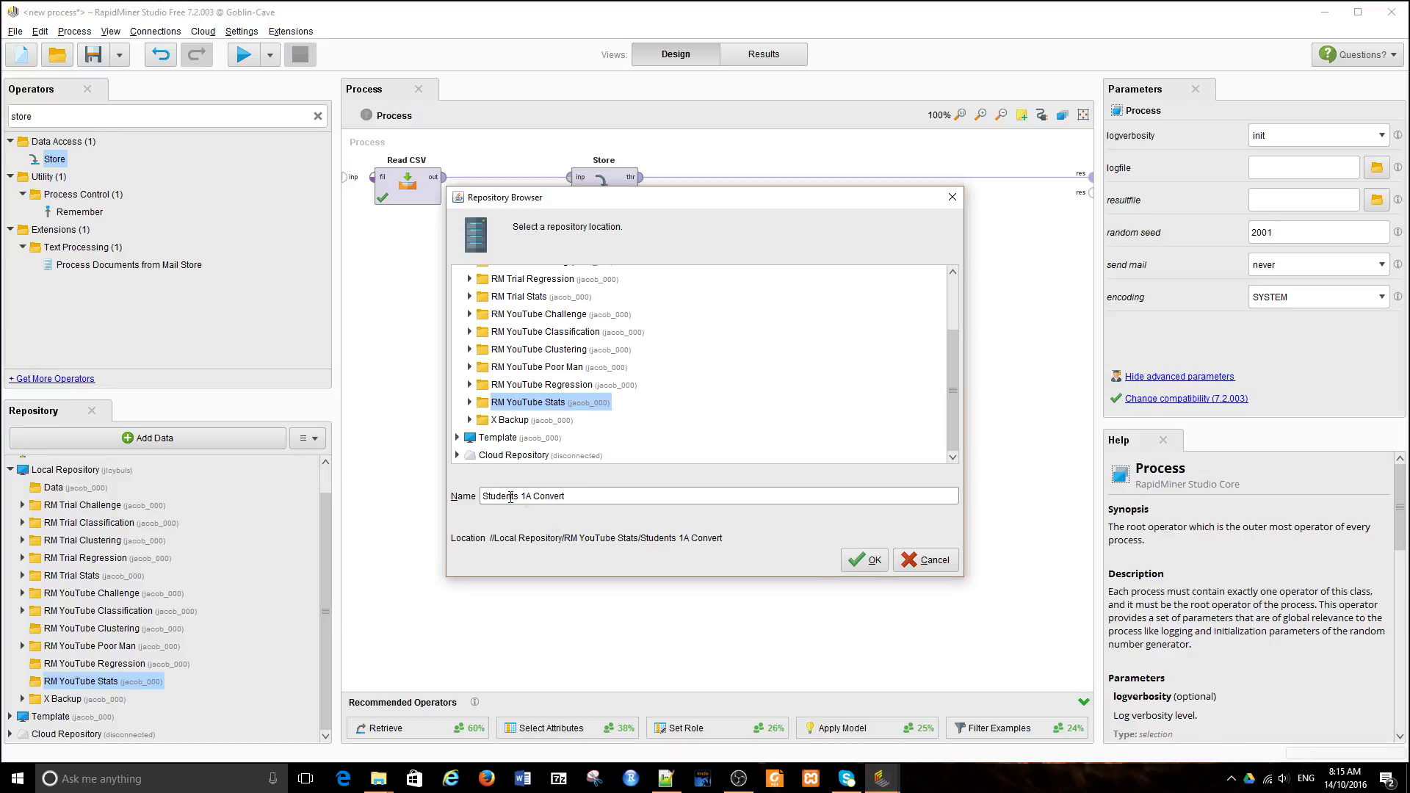
{"action": "type", "text": "ts 1A Convert"}
{"action": "left_click", "coordinate": [865, 560]}
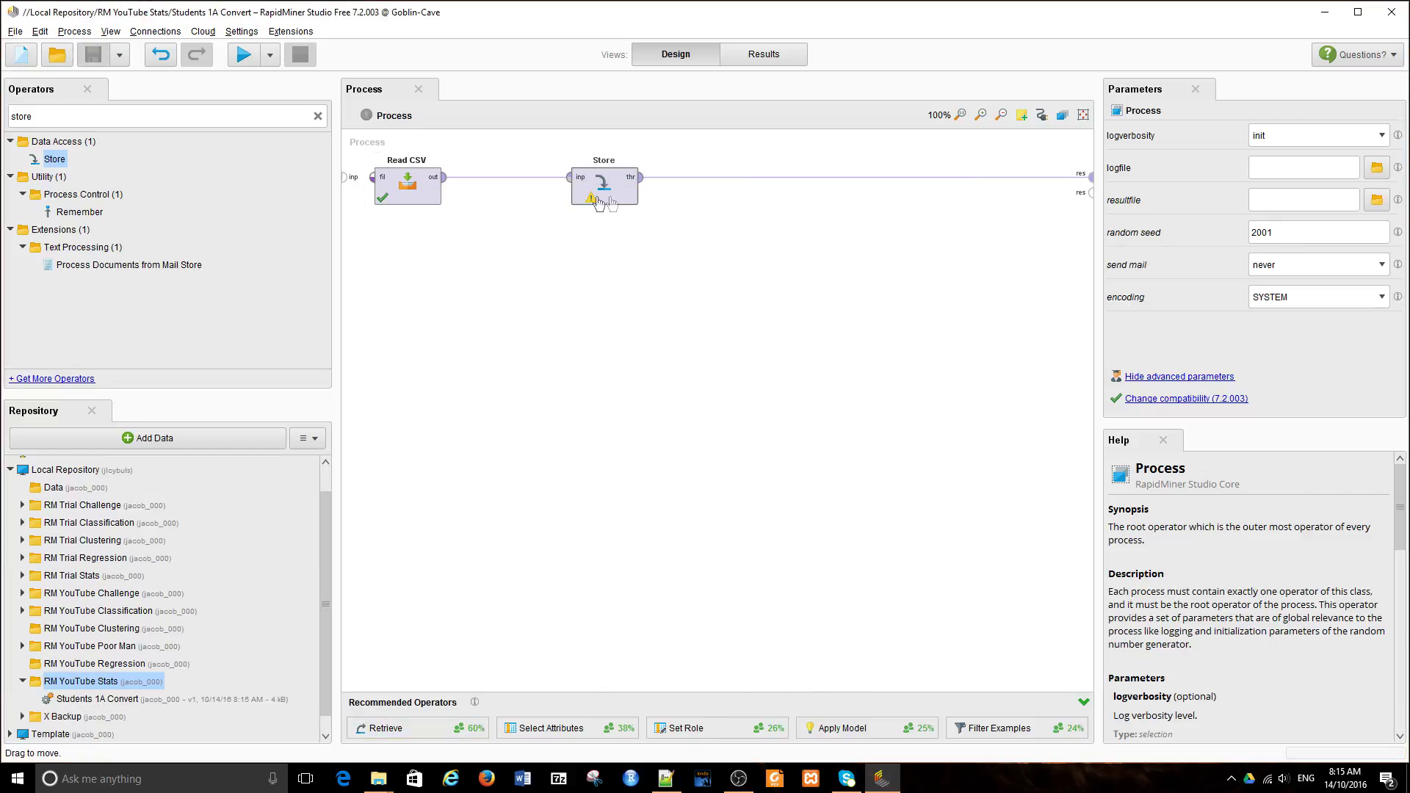
{"action": "left_click", "coordinate": [603, 188]}
Set Store's repository entry to 'students-mat' and run the process
{"action": "left_click", "coordinate": [1314, 136]}
{"action": "type", "text": "students-mat"}
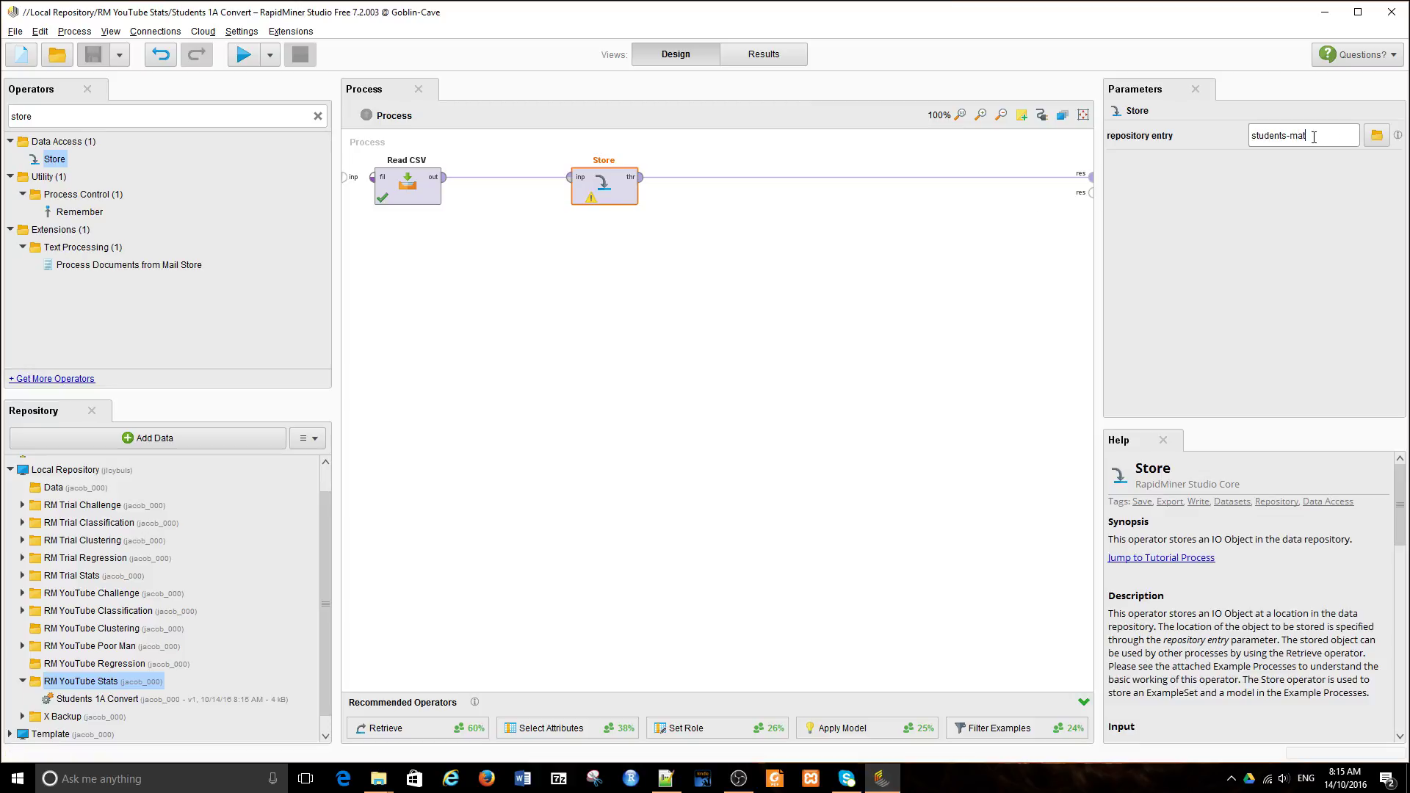
{"action": "left_click", "coordinate": [699, 322]}
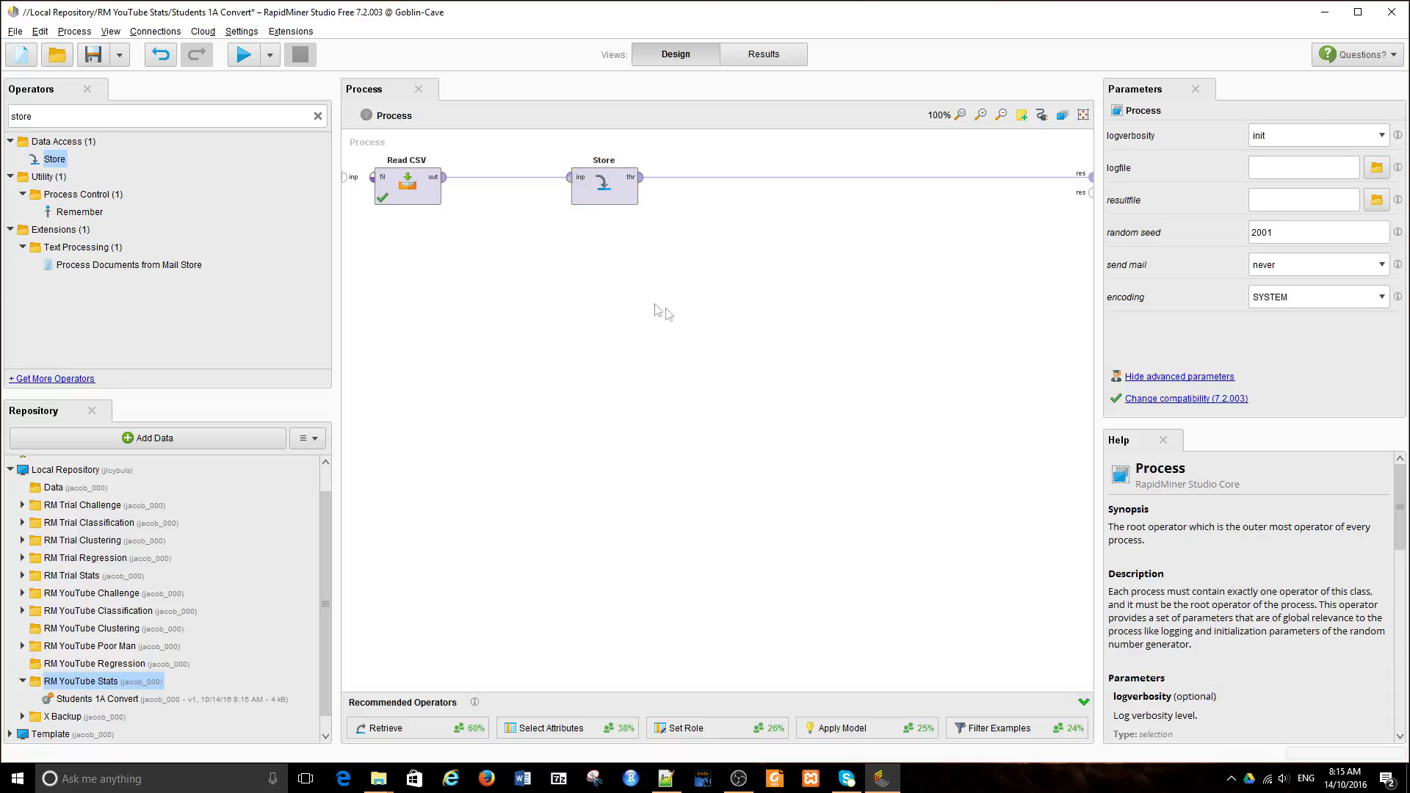
{"action": "left_click", "coordinate": [599, 189]}
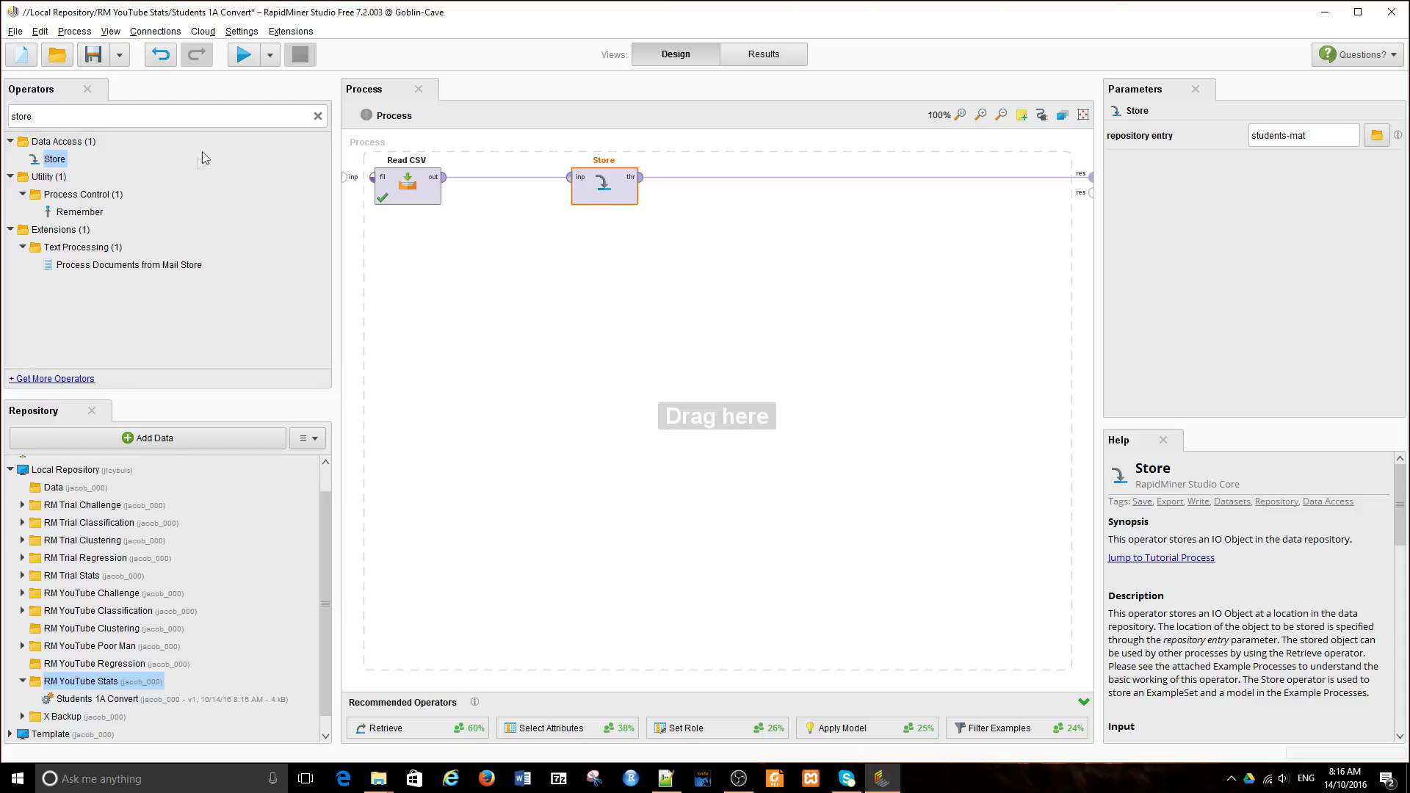
{"action": "left_click", "coordinate": [242, 63]}
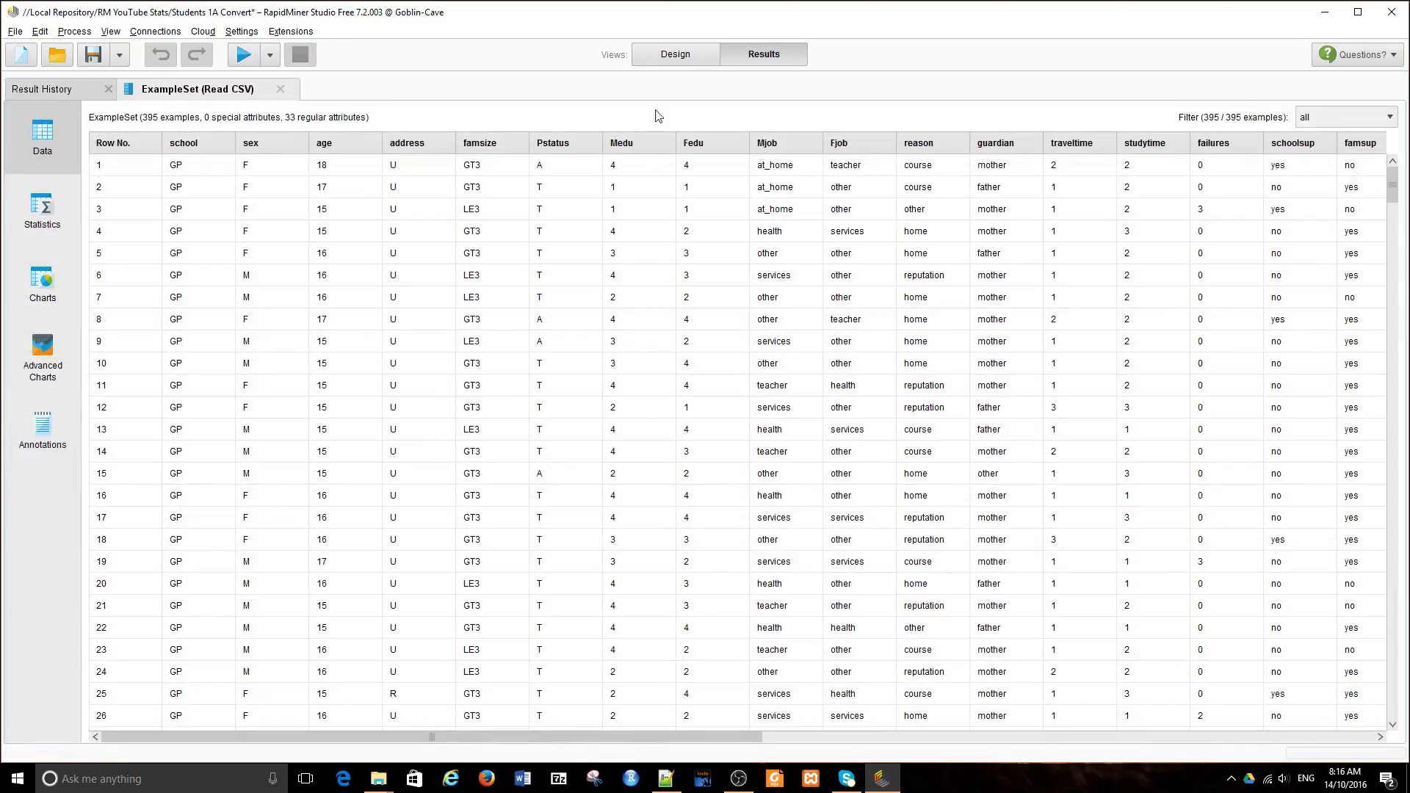
Return to Design view, where students-mat appears in the RM YouTube Stats folder
{"action": "left_click", "coordinate": [663, 62]}
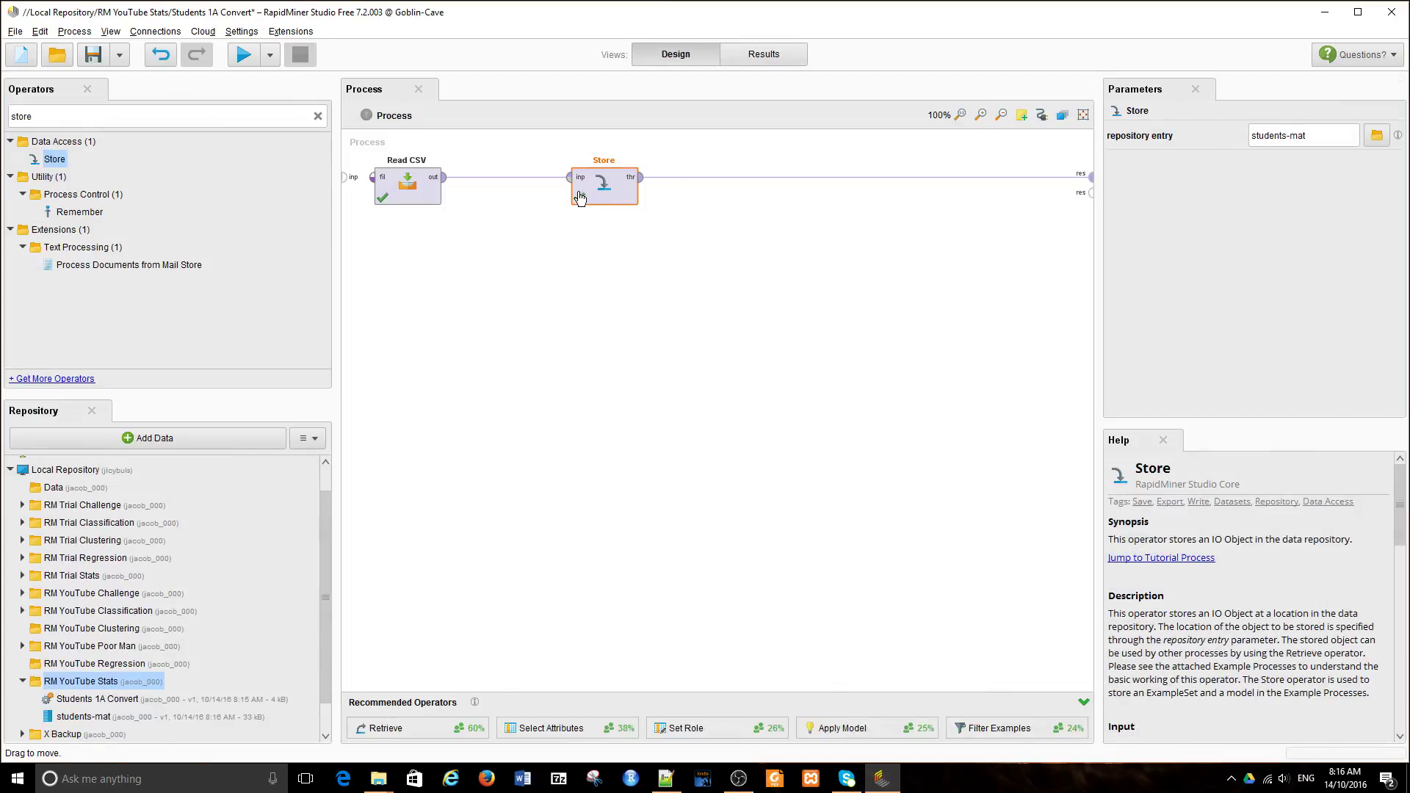